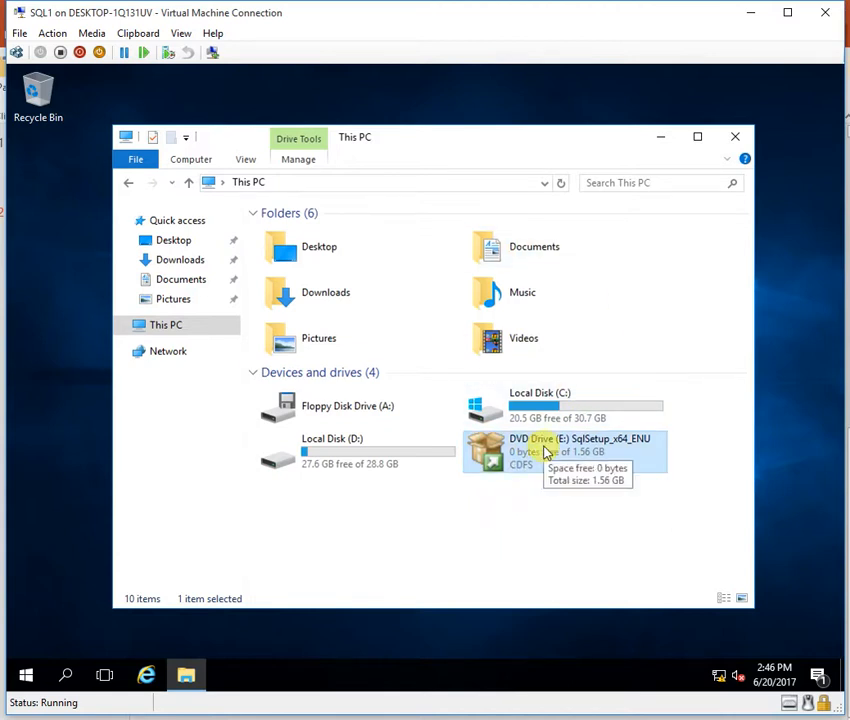
Launch the SQL Server 2017 setup from DVD drive E: and start a new stand-alone installation
{"action": "double_click", "coordinate": [546, 452]}
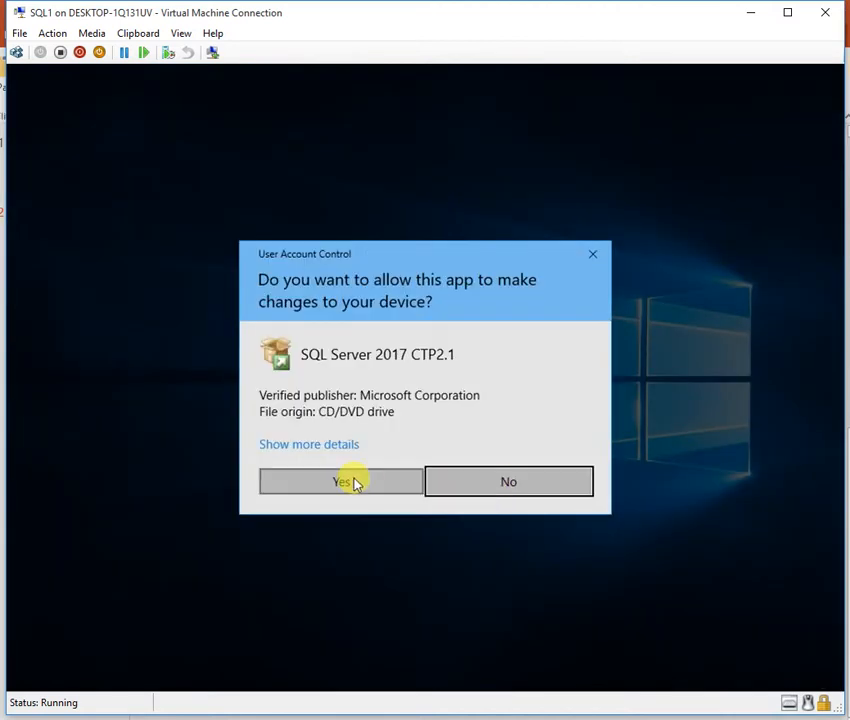
{"action": "left_click", "coordinate": [349, 487]}
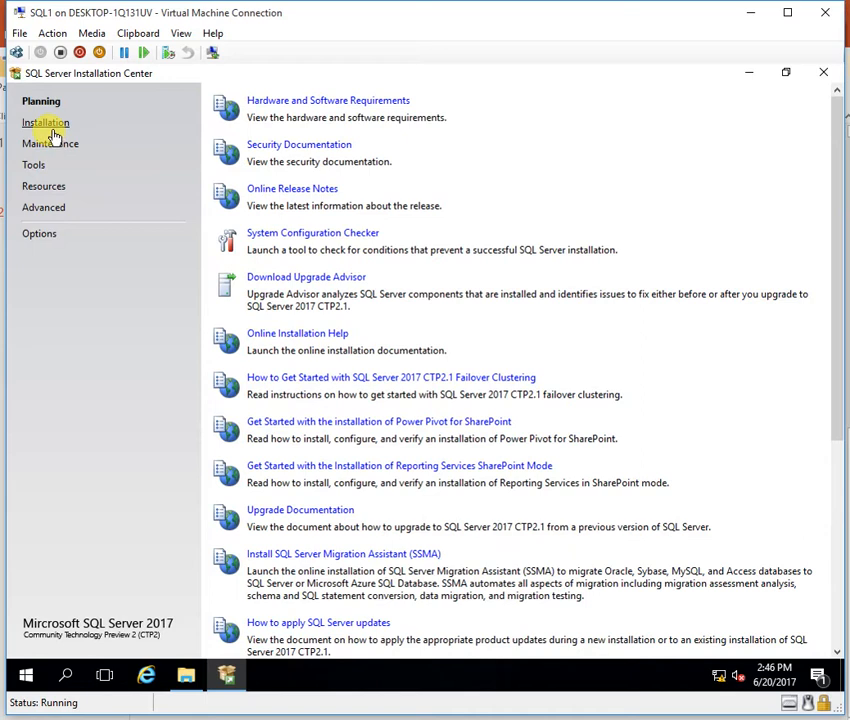
{"action": "left_click", "coordinate": [50, 126]}
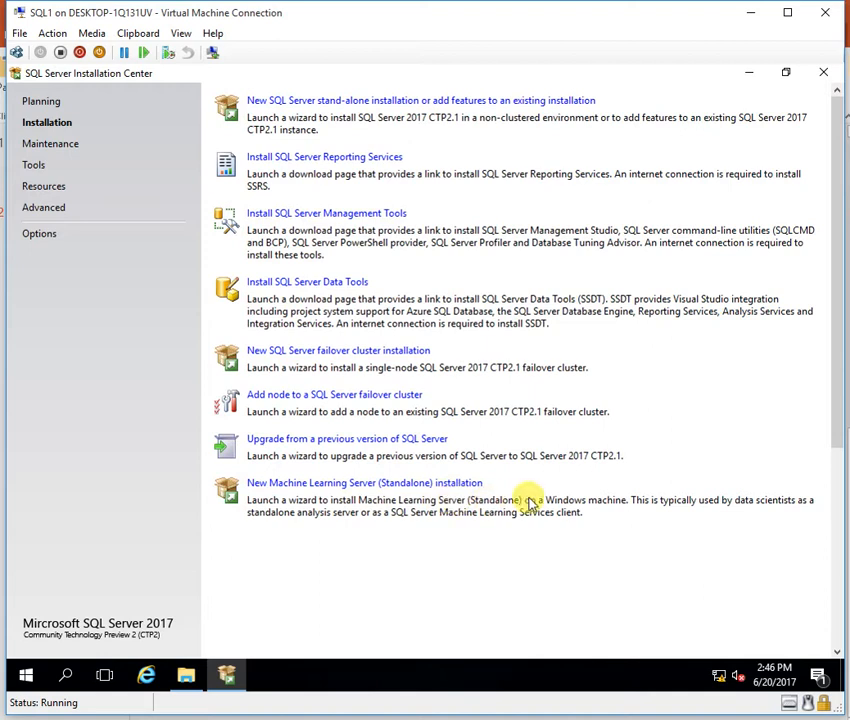
{"action": "left_click", "coordinate": [410, 101]}
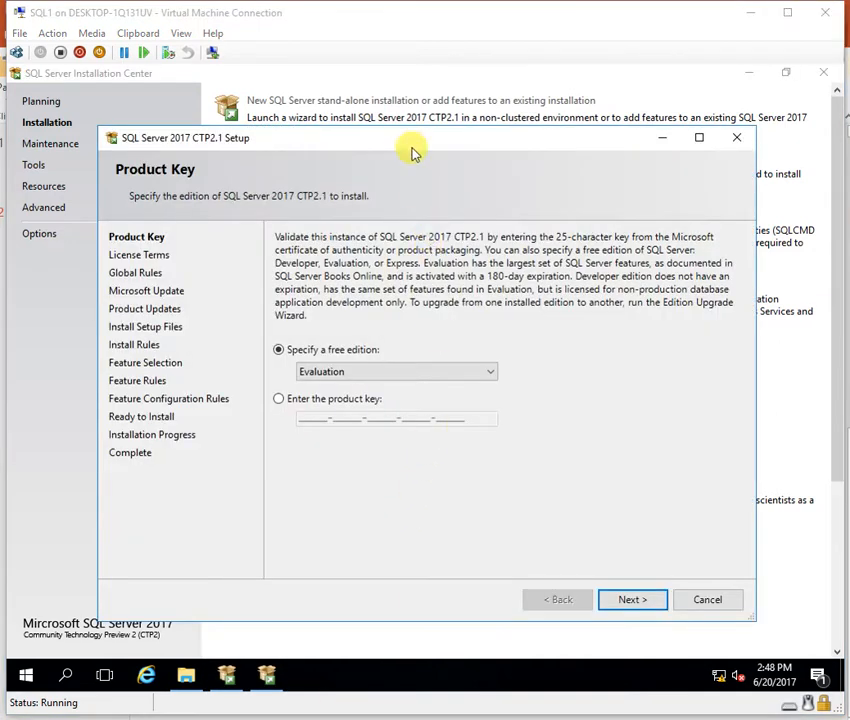
Continue with the free Evaluation edition and accept the license terms
{"action": "mouse_move", "coordinate": [413, 148]}
{"action": "left_mouse_down"}
{"action": "mouse_move", "coordinate": [410, 129]}
{"action": "mouse_move", "coordinate": [410, 137]}
{"action": "left_mouse_up"}
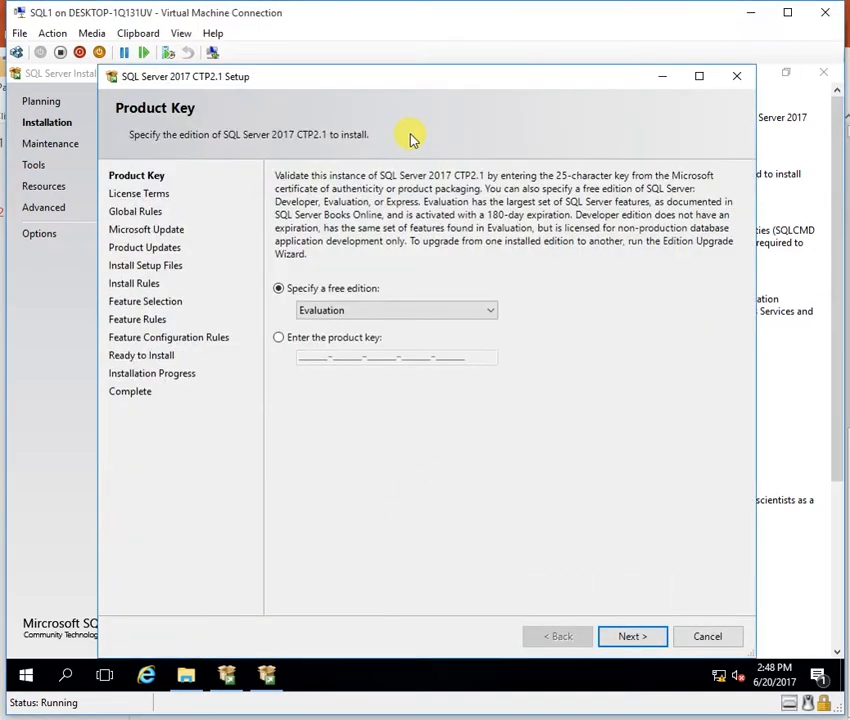
{"action": "left_click", "coordinate": [629, 637]}
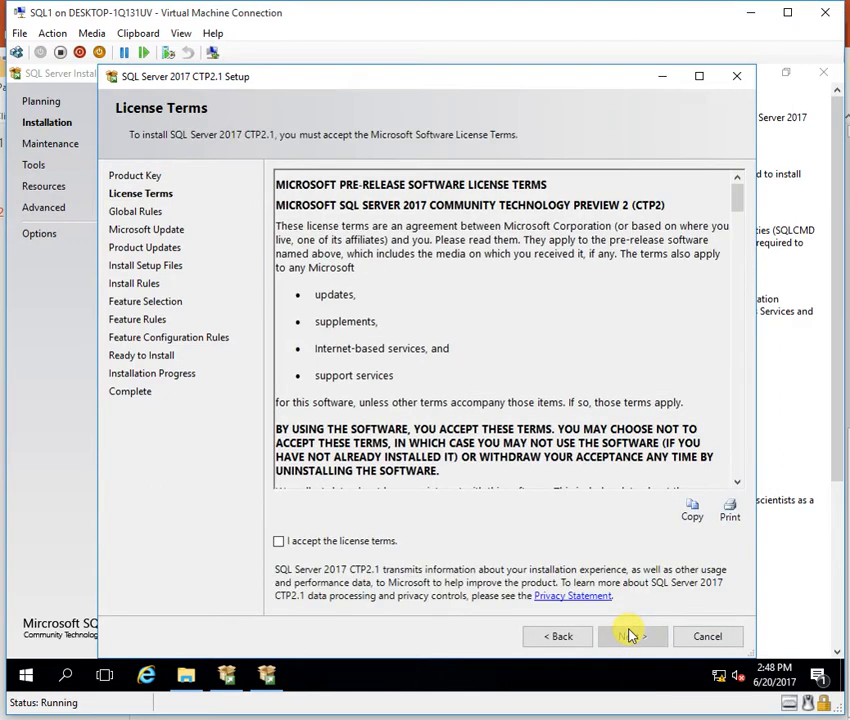
{"action": "left_click", "coordinate": [322, 542]}
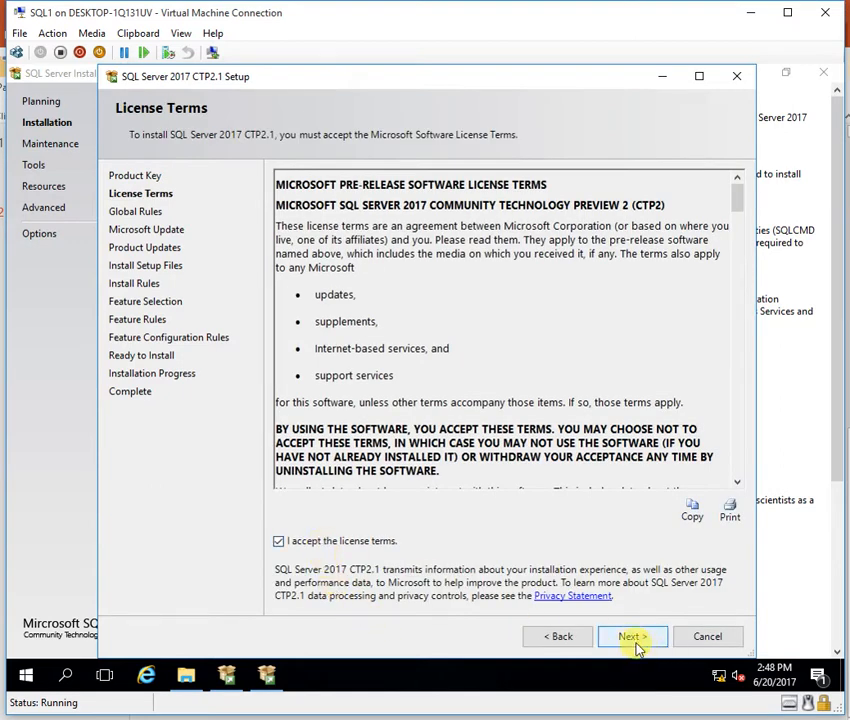
{"action": "left_click", "coordinate": [636, 643]}
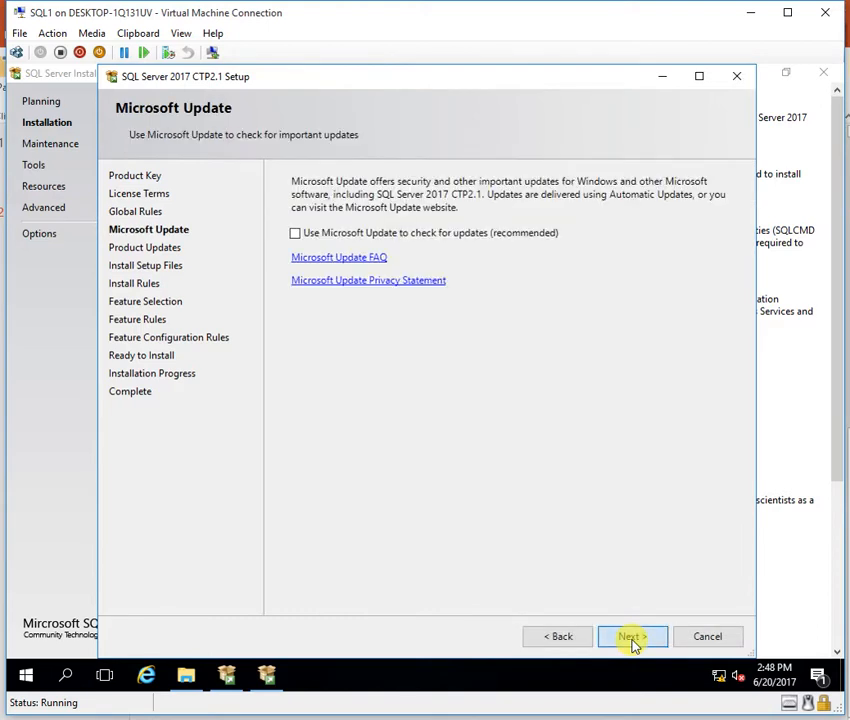
Continue without Microsoft Update checks and proceed past the install rules to feature selection in a maximized setup window
{"action": "left_click", "coordinate": [632, 637]}
{"action": "left_click", "coordinate": [632, 637]}
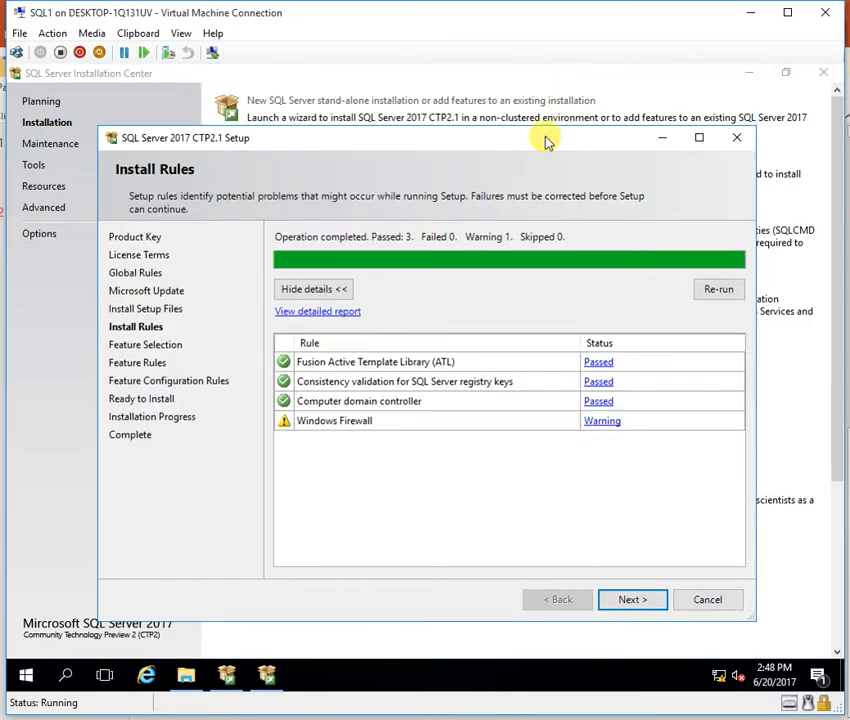
{"action": "double_click", "coordinate": [546, 138]}
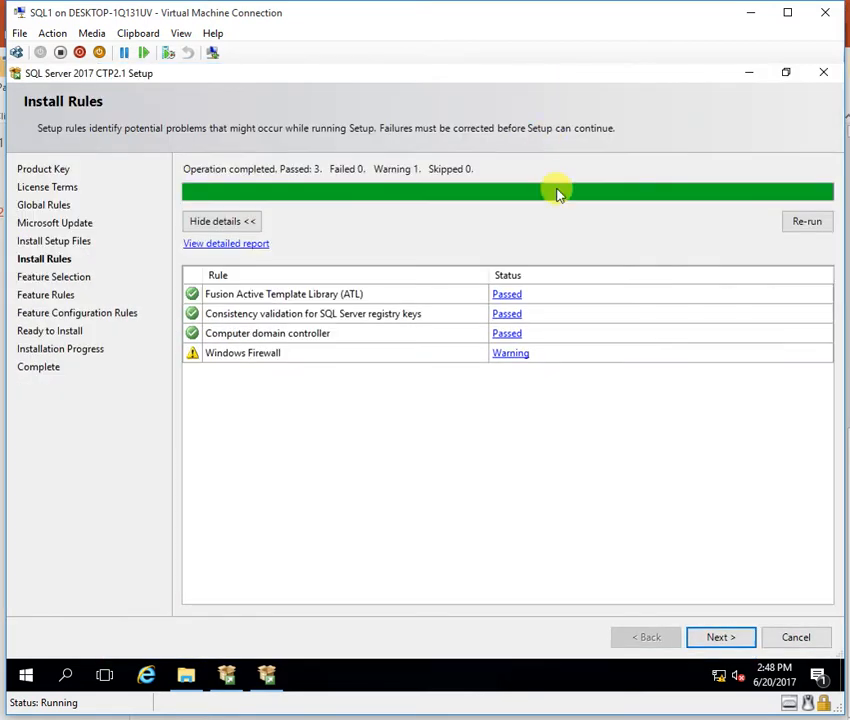
{"action": "left_click", "coordinate": [720, 631]}
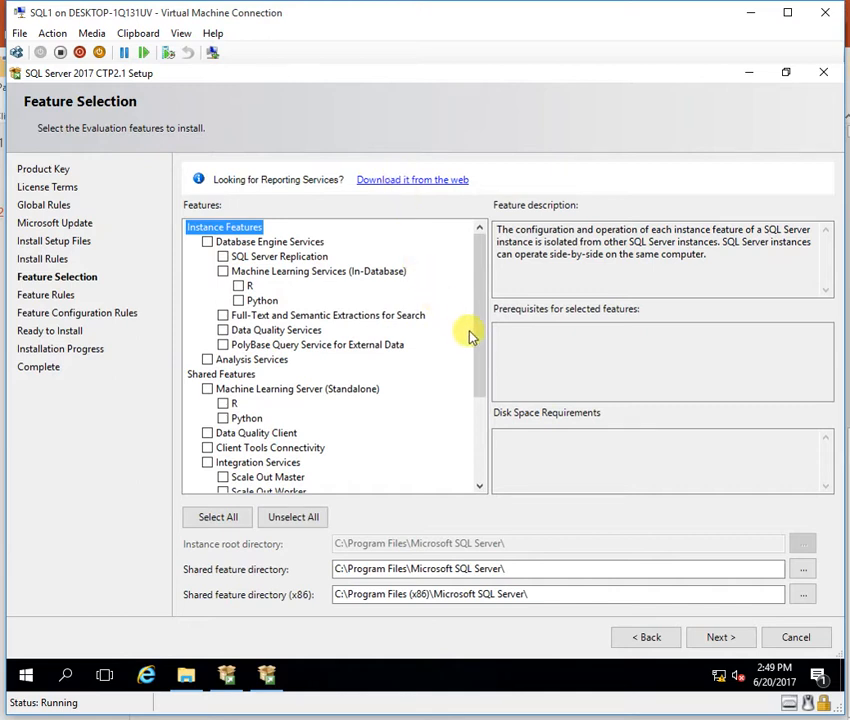
Select Database Engine Services with SQL Server Replication and Machine Learning Services (In-Database), including R and Python
{"action": "left_click_drag", "start_coordinate": [476, 337], "coordinate": [476, 381]}
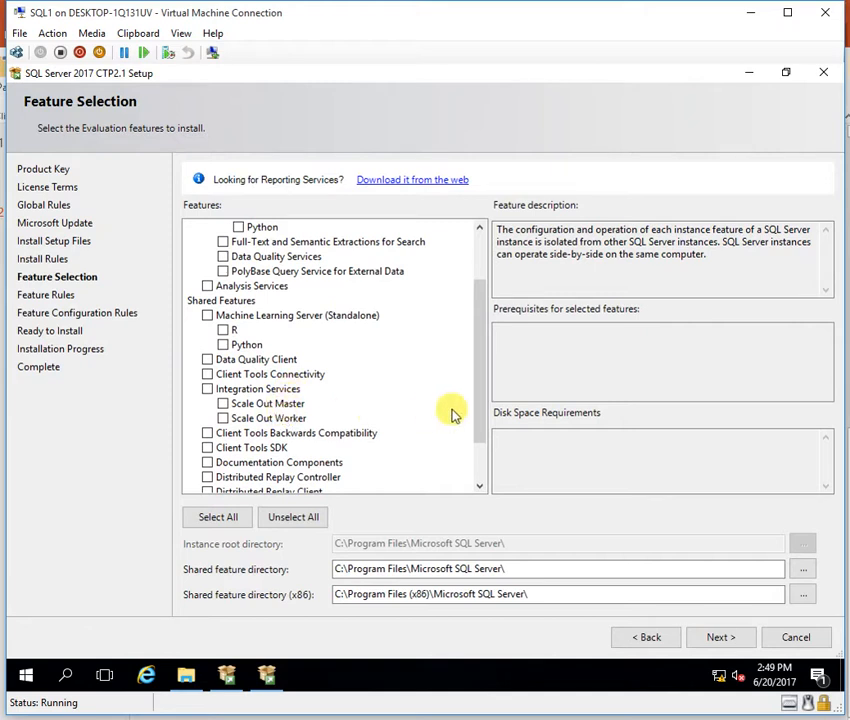
{"action": "left_click_drag", "start_coordinate": [480, 417], "coordinate": [475, 448]}
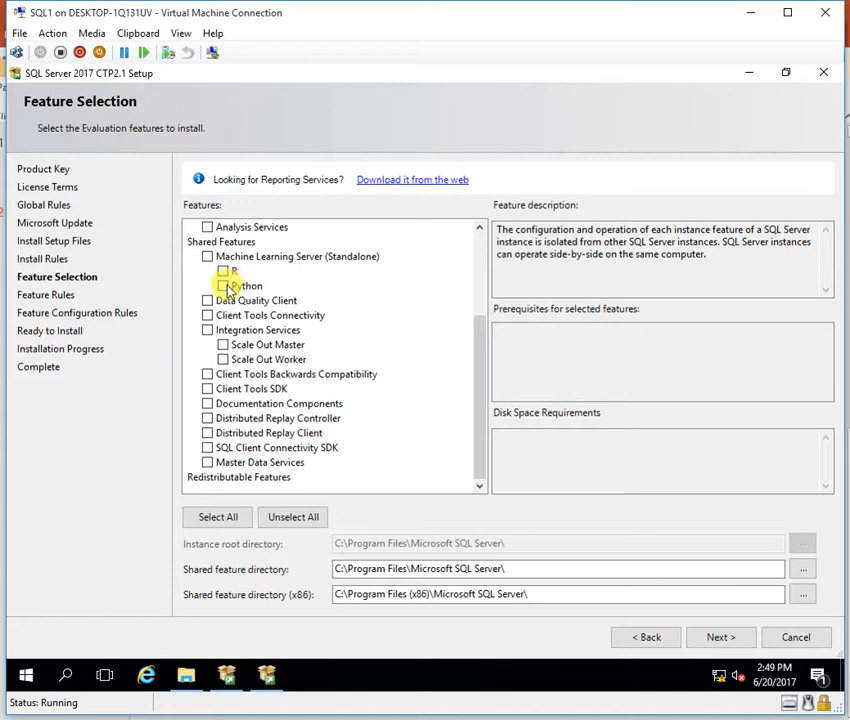
{"action": "left_click_drag", "start_coordinate": [480, 416], "coordinate": [478, 317]}
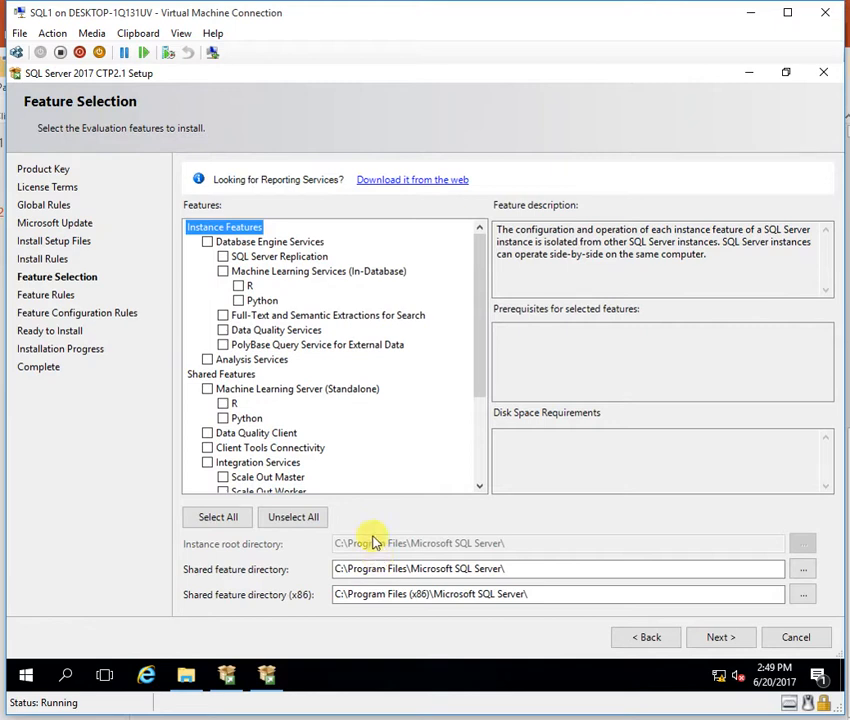
{"action": "left_click", "coordinate": [207, 243]}
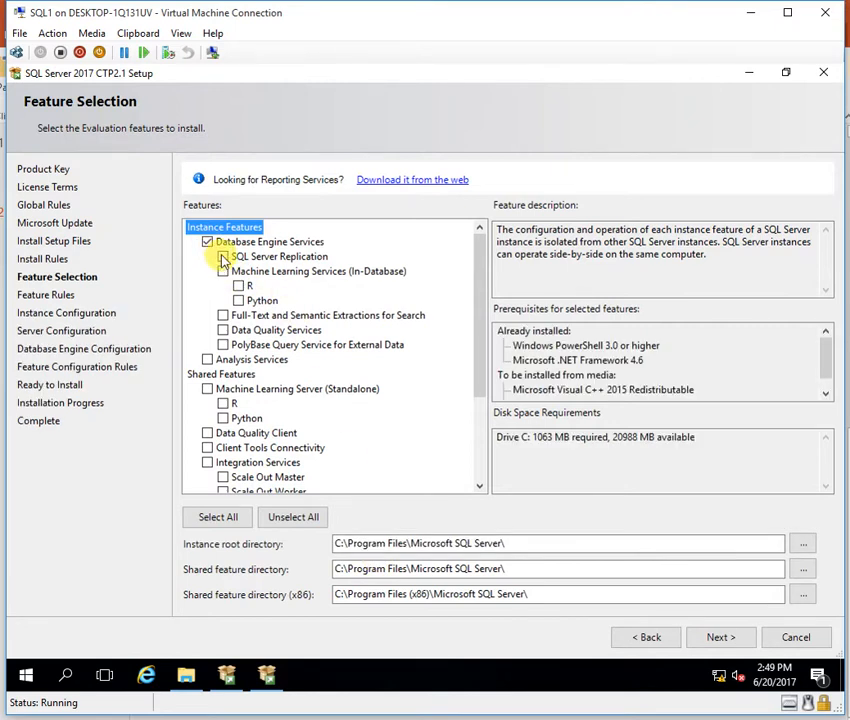
{"action": "left_click", "coordinate": [223, 257]}
{"action": "left_click", "coordinate": [223, 271]}
{"action": "left_click", "coordinate": [238, 286]}
{"action": "left_click", "coordinate": [239, 301]}
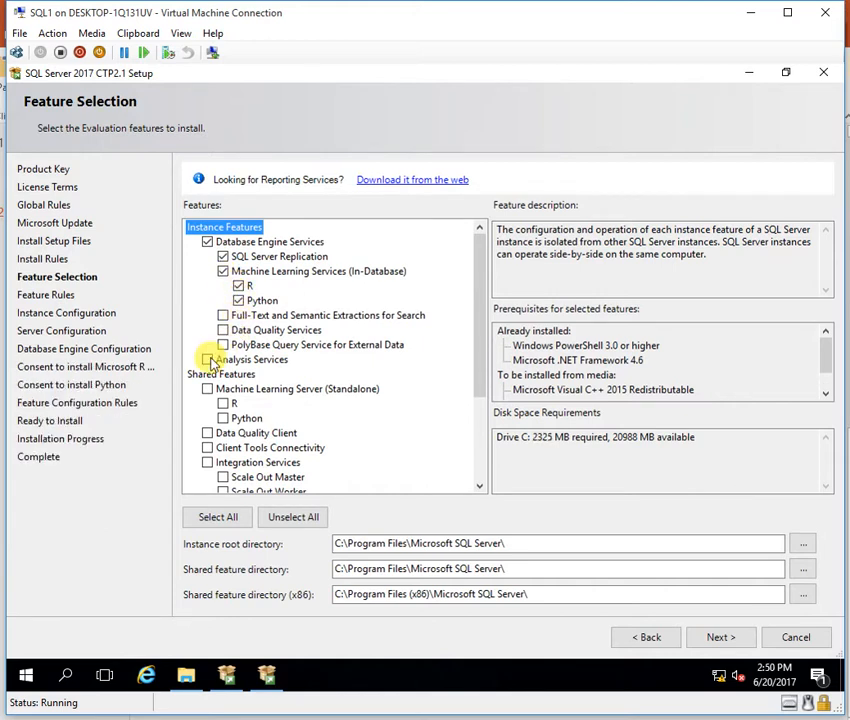
Add Analysis Services, Machine Learning Server (Standalone) with R and Python, and Integration Services with Scale Out Master and Scale Out Worker to the features
{"action": "left_click", "coordinate": [207, 360]}
{"action": "left_click", "coordinate": [223, 418]}
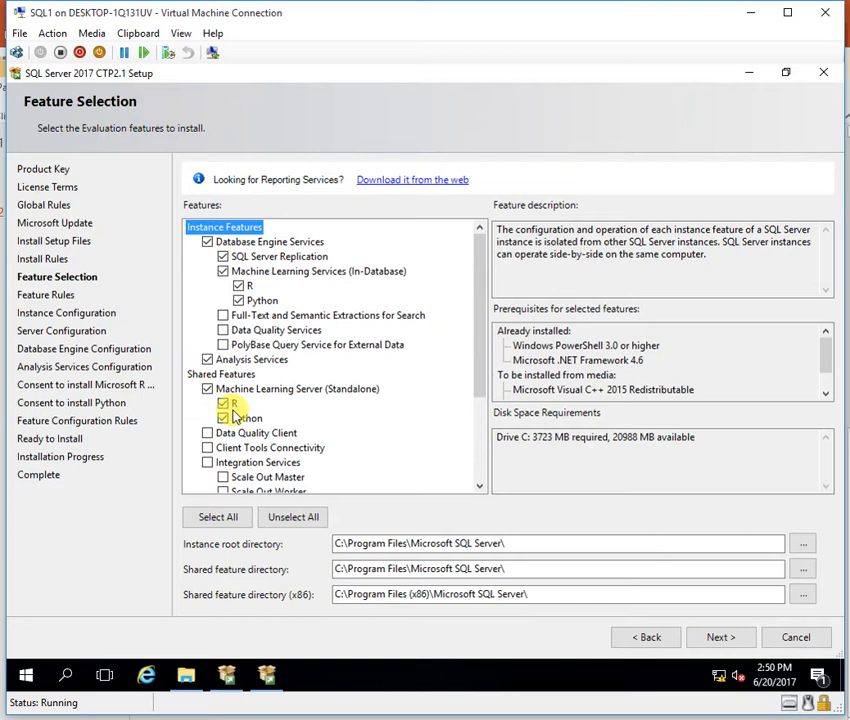
{"action": "left_click_drag", "start_coordinate": [476, 370], "coordinate": [470, 458]}
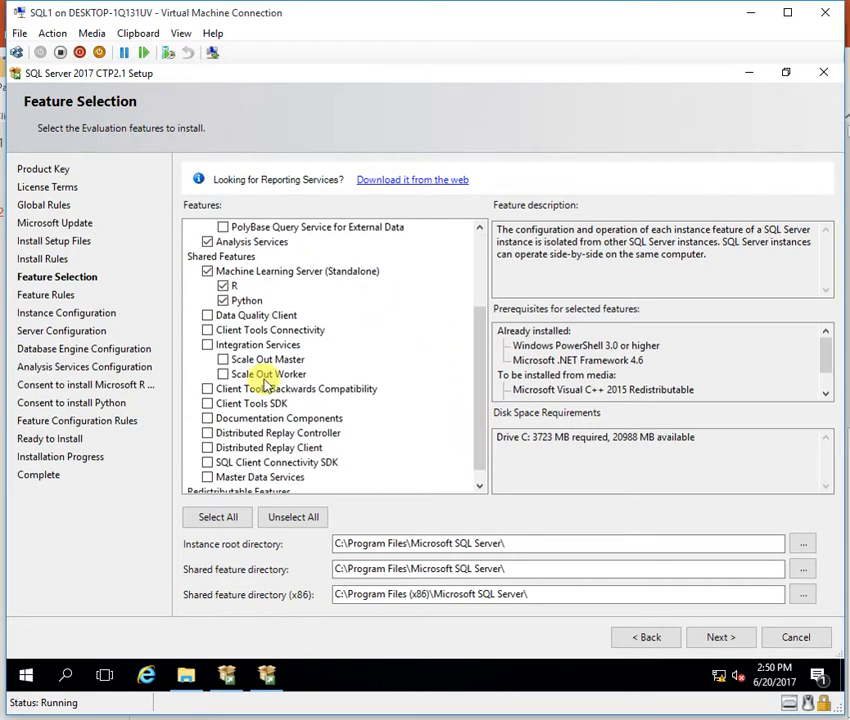
{"action": "left_click", "coordinate": [207, 344]}
{"action": "left_click", "coordinate": [222, 360]}
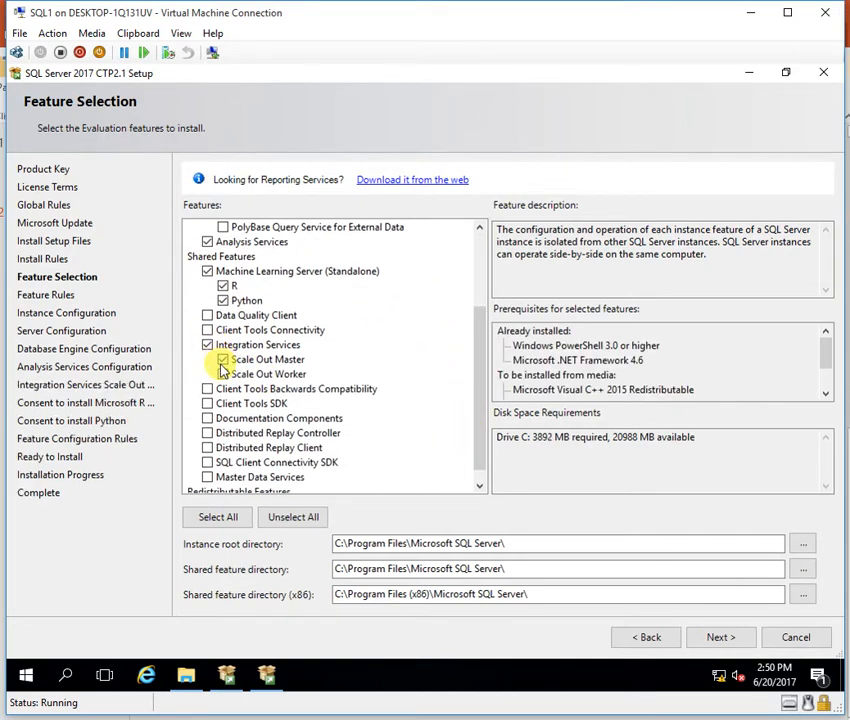
{"action": "left_click", "coordinate": [223, 374]}
{"action": "left_click_drag", "start_coordinate": [474, 449], "coordinate": [469, 471]}
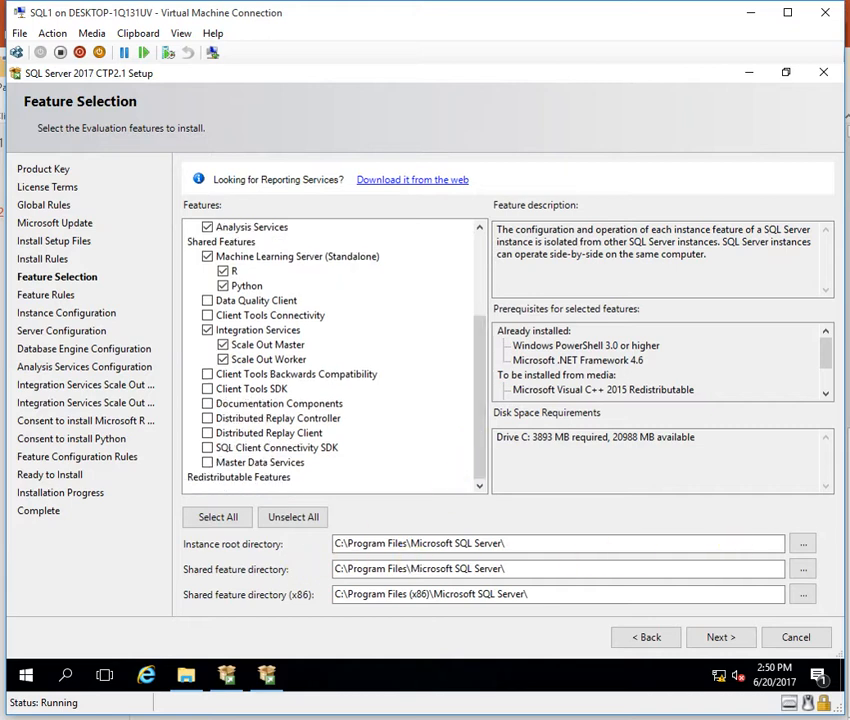
Set the instance root directory to D:\MSSQL and proceed with the default instance MSSQLSERVER
{"action": "left_click", "coordinate": [797, 543]}
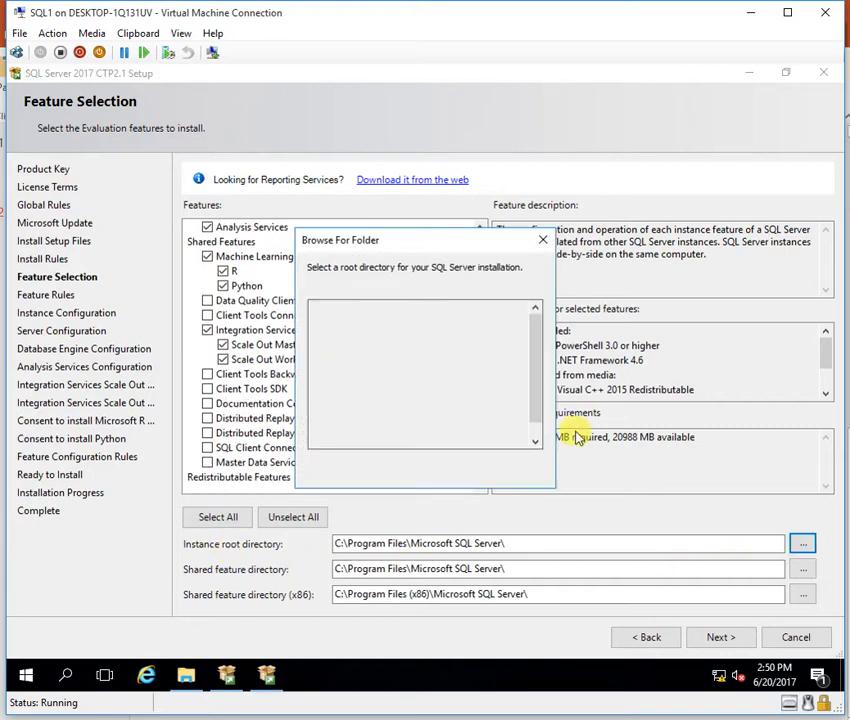
{"action": "left_click_drag", "start_coordinate": [534, 443], "coordinate": [535, 447]}
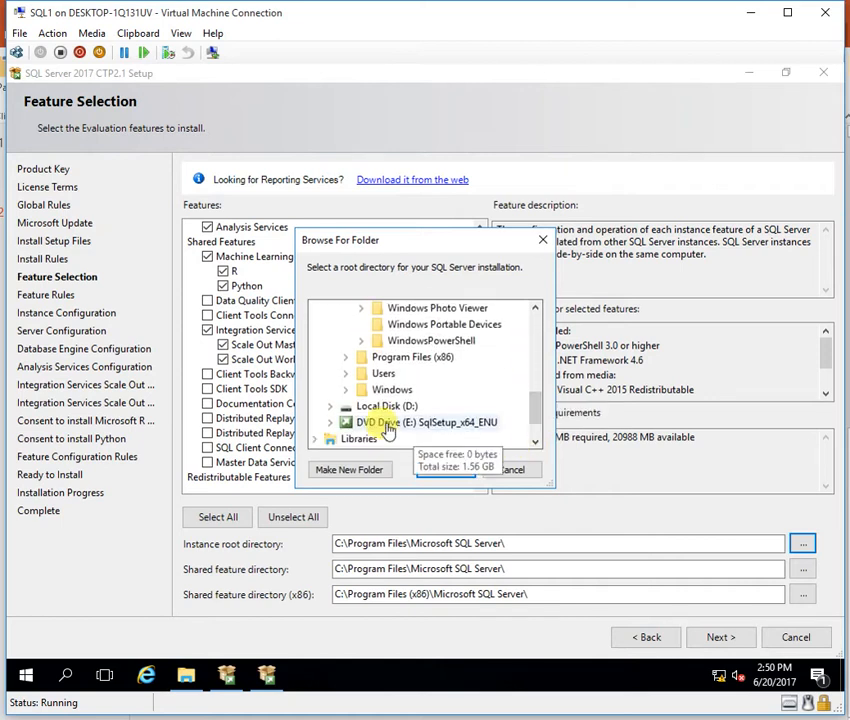
{"action": "left_click", "coordinate": [386, 406]}
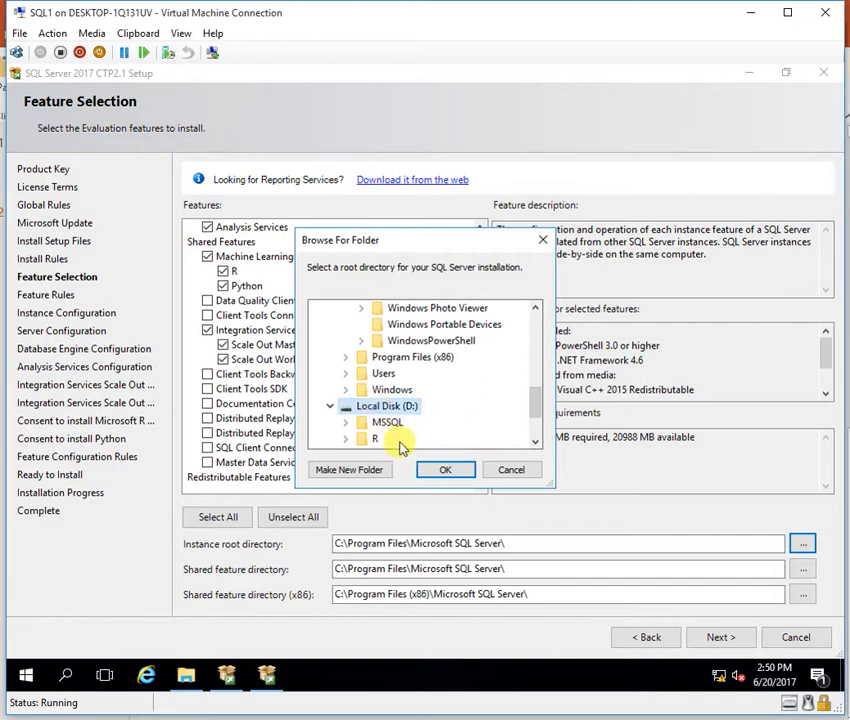
{"action": "left_click", "coordinate": [390, 424]}
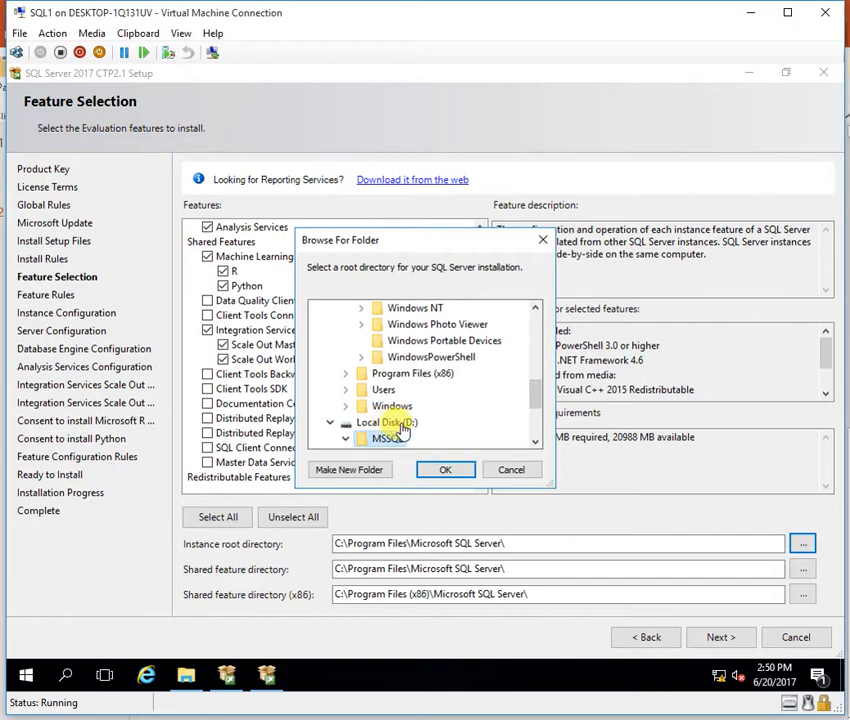
{"action": "left_click", "coordinate": [449, 469]}
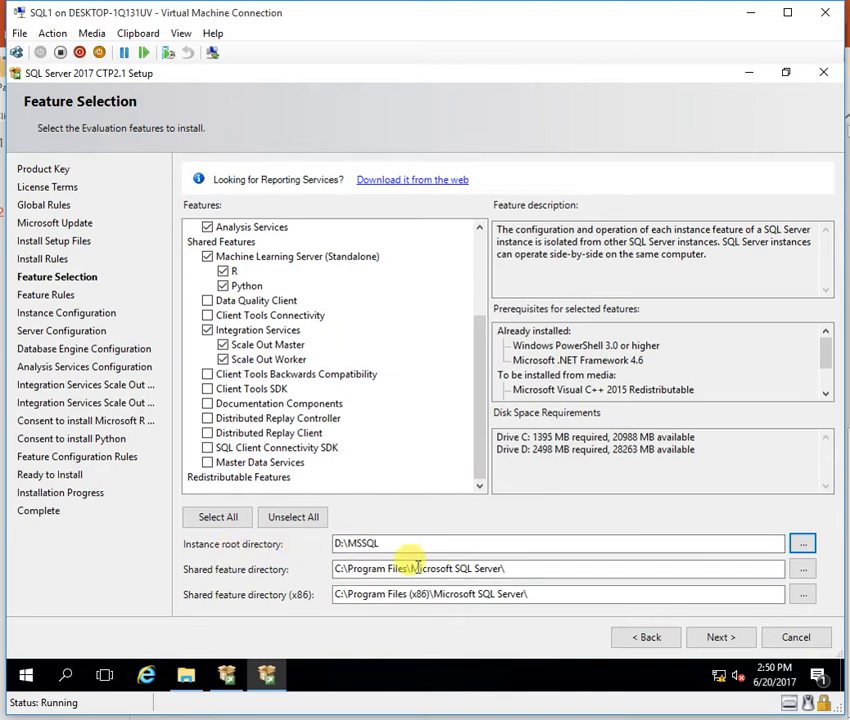
{"action": "left_click", "coordinate": [700, 637]}
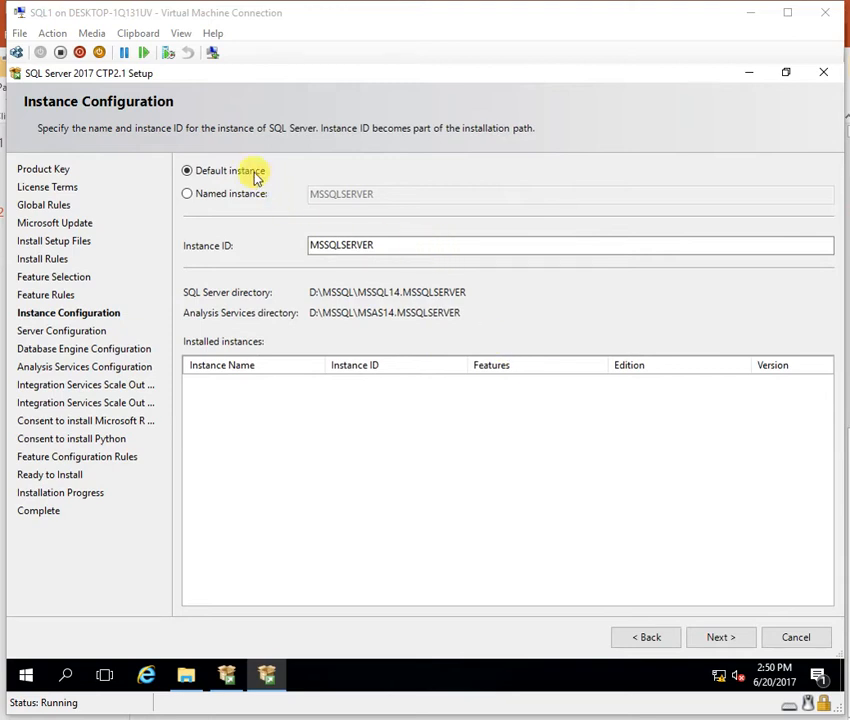
{"action": "left_click", "coordinate": [720, 636]}
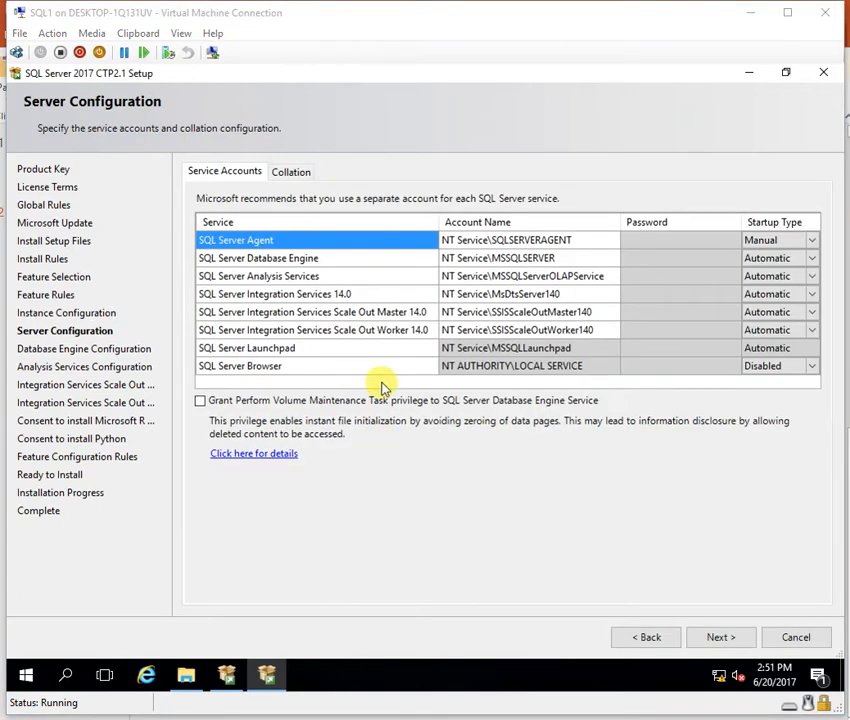
Assign the sqlservice domain account to SQL Server Agent and the other configurable services, and continue to the Database Engine configuration
{"action": "left_click", "coordinate": [350, 316]}
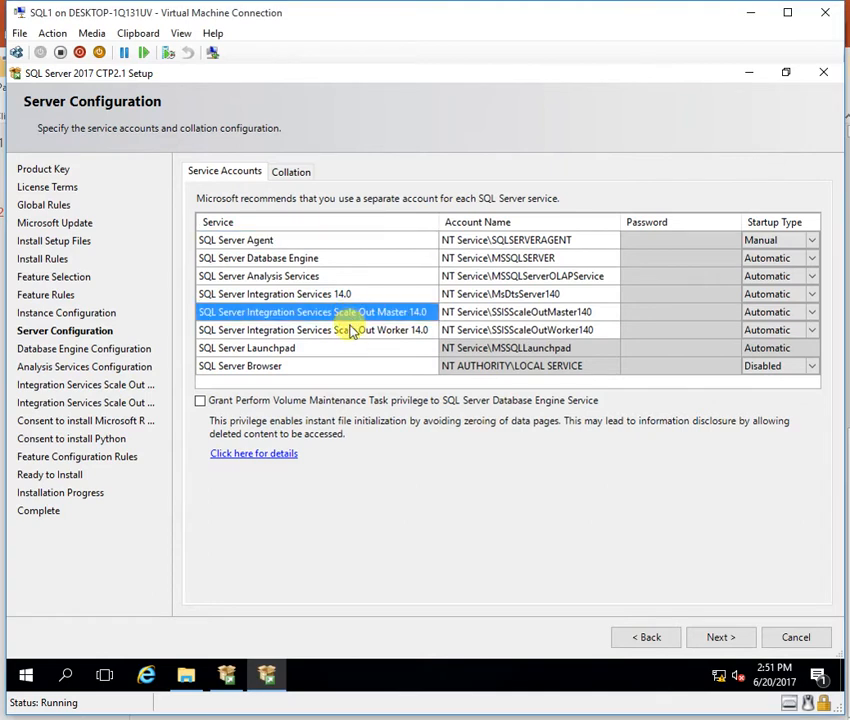
{"action": "left_click", "coordinate": [353, 333]}
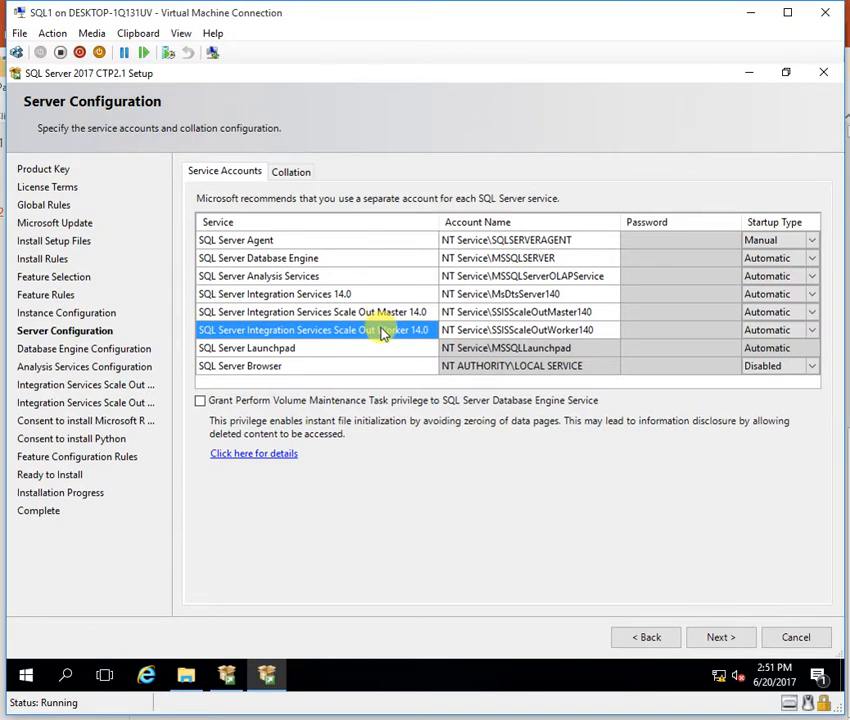
{"action": "left_click", "coordinate": [455, 258]}
{"action": "left_click", "coordinate": [459, 240]}
{"action": "left_click", "coordinate": [459, 240]}
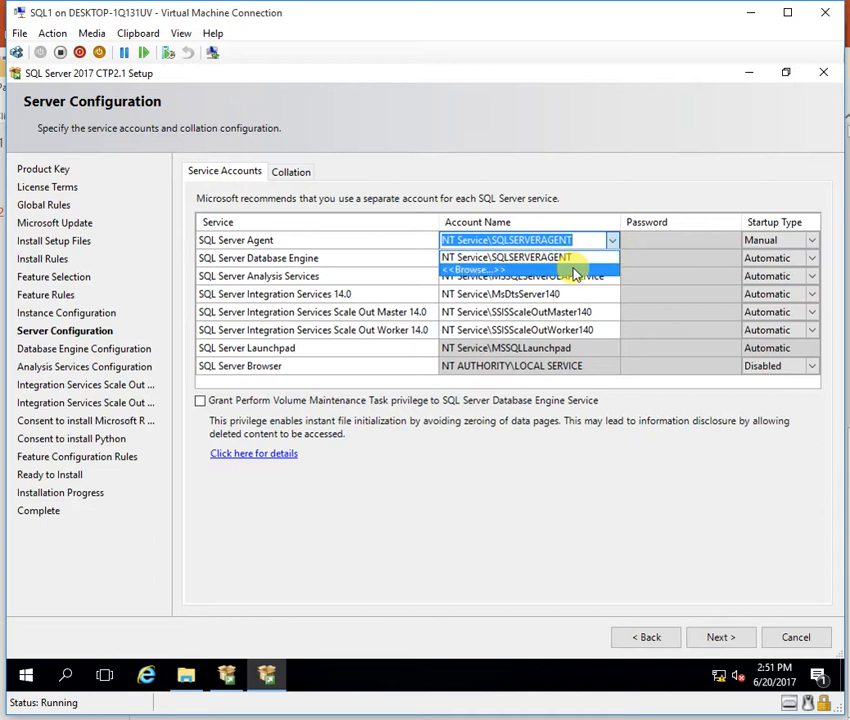
{"action": "left_click", "coordinate": [575, 270]}
{"action": "type", "text": "sql"}
{"action": "key", "text": "Return"}
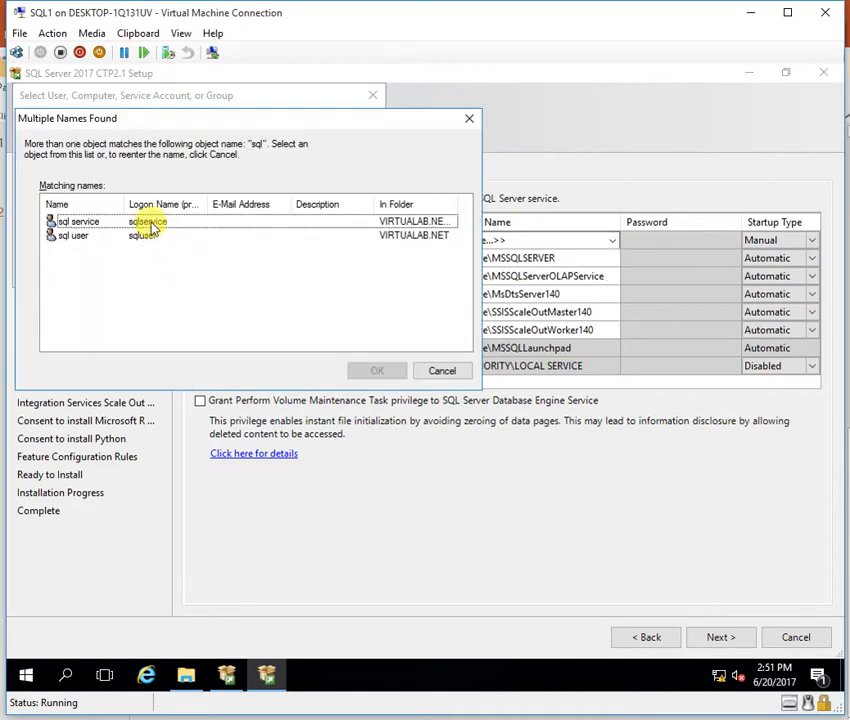
{"action": "double_click", "coordinate": [146, 220]}
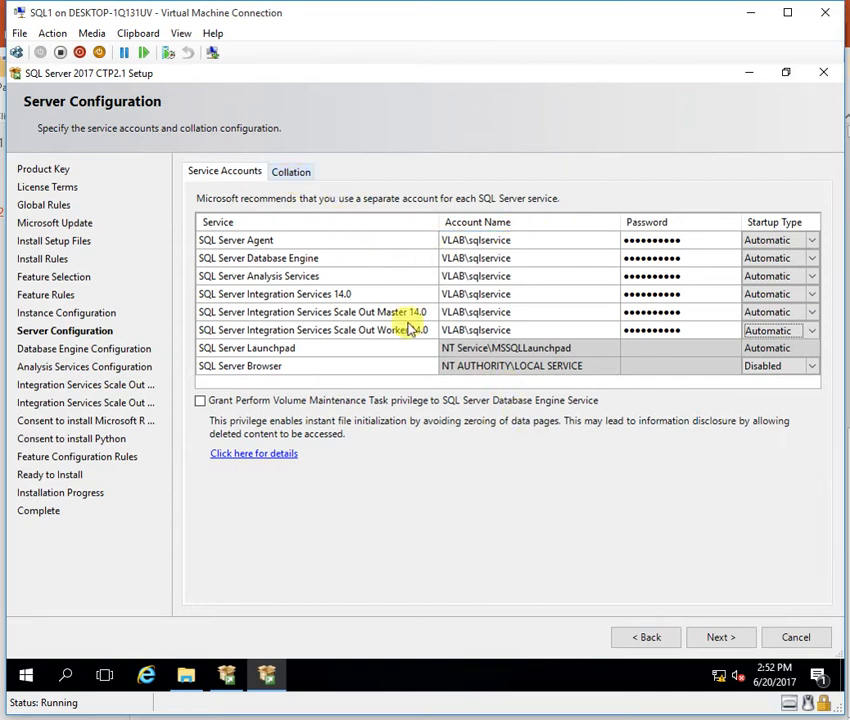
{"action": "left_click", "coordinate": [720, 640]}
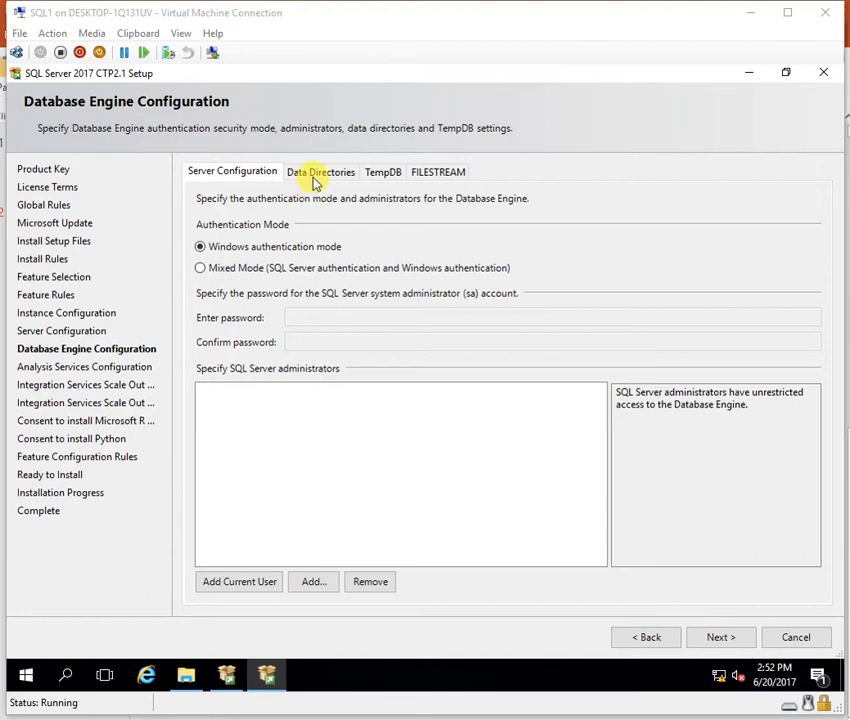
Enable Mixed Mode authentication and enter and confirm the password for the system administrator (sa) account
{"action": "left_click", "coordinate": [212, 268]}
{"action": "left_click", "coordinate": [294, 317]}
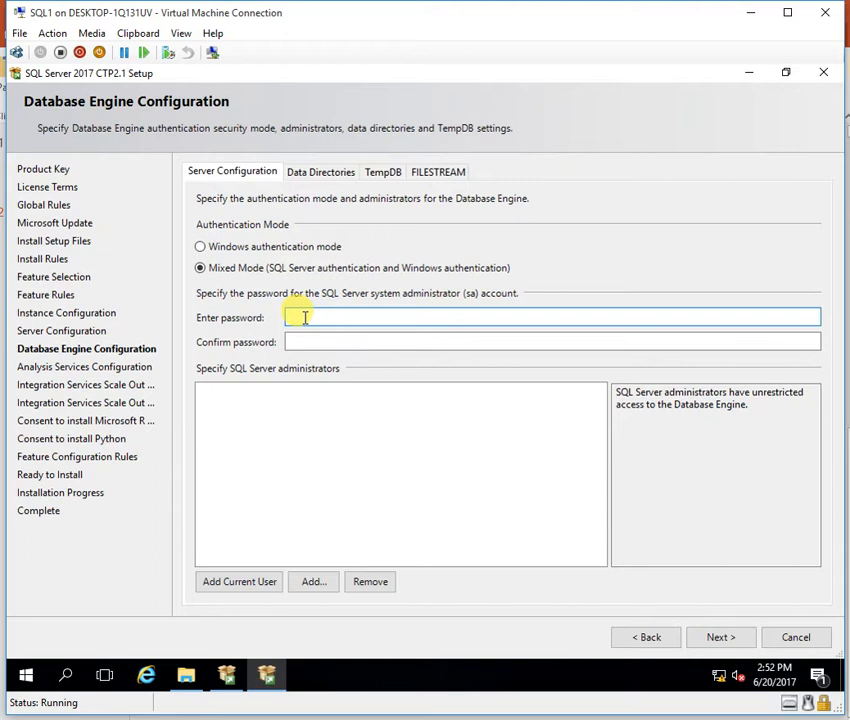
{"action": "key", "text": "Caps_Lock"}
{"action": "type", "text": "•••••••"}
{"action": "key", "text": "Tab"}
{"action": "type", "text": "•••••••••"}
Add the current user and the sqlservice domain account as SQL Server administrators for the Database Engine
{"action": "left_click", "coordinate": [241, 582]}
{"action": "left_click", "coordinate": [305, 582]}
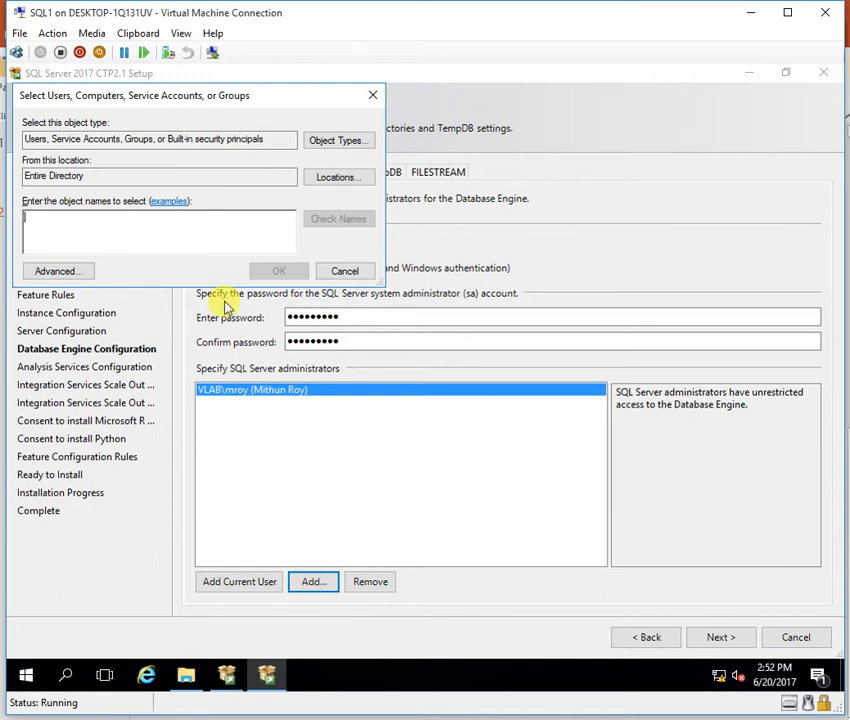
{"action": "type", "text": "sql"}
{"action": "key", "text": "Return"}
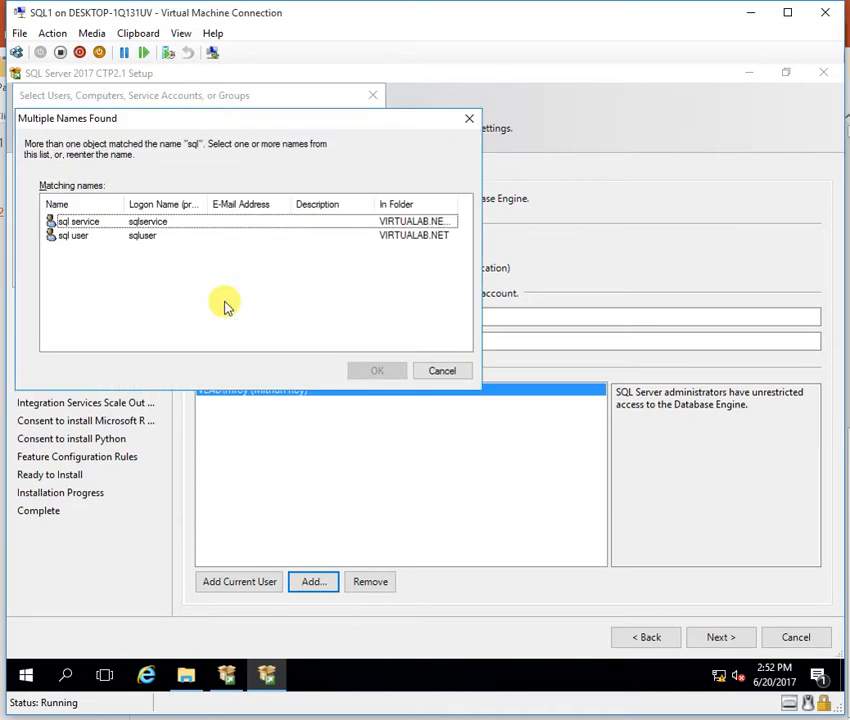
{"action": "double_click", "coordinate": [129, 220]}
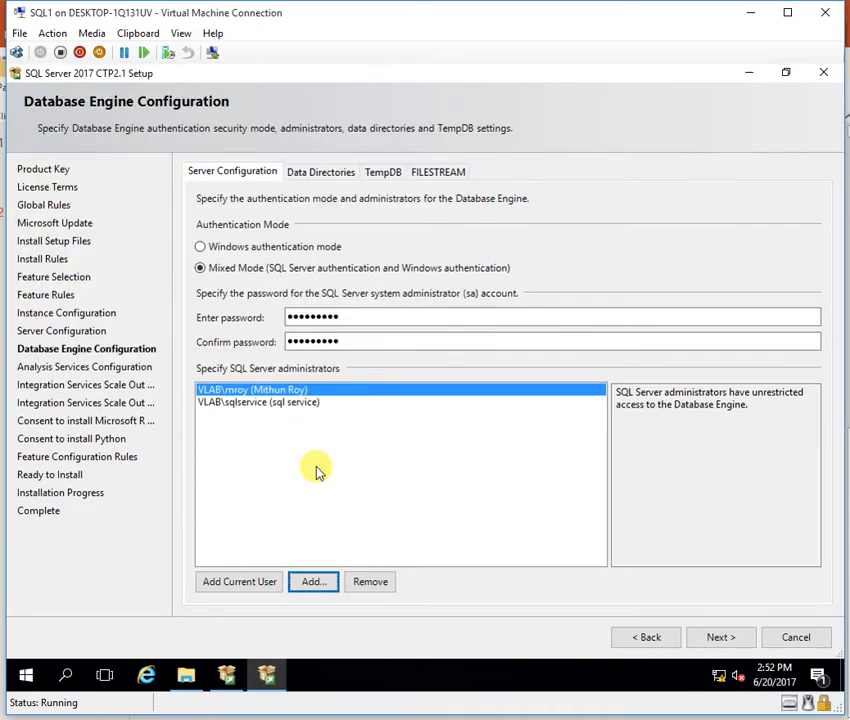
Add the sqluser domain account to the list of SQL Server administrators
{"action": "left_click", "coordinate": [303, 581]}
{"action": "type", "text": "s"}
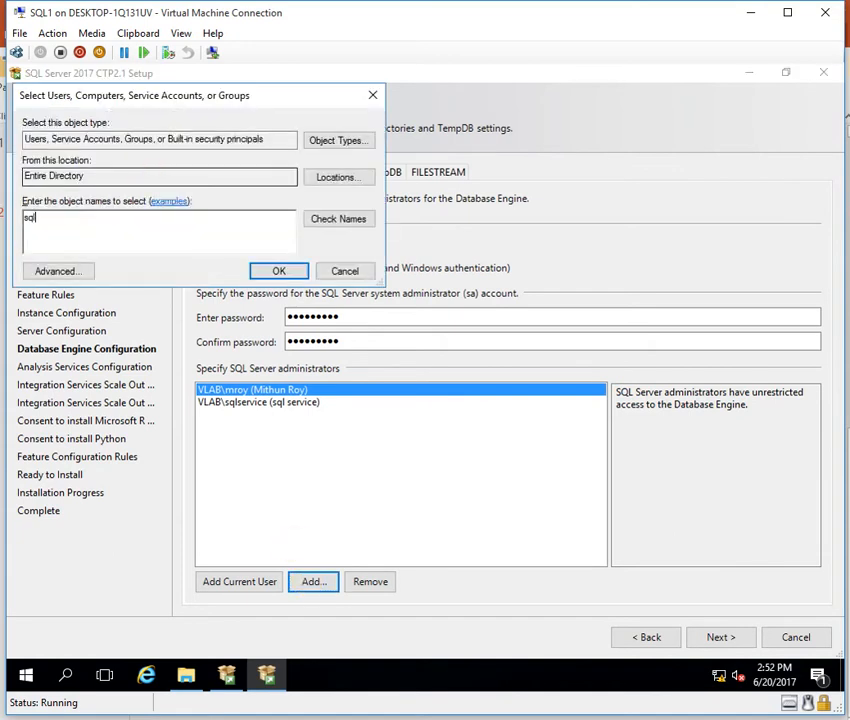
{"action": "type", "text": "ql"}
{"action": "key", "text": "Return"}
{"action": "left_click", "coordinate": [105, 238]}
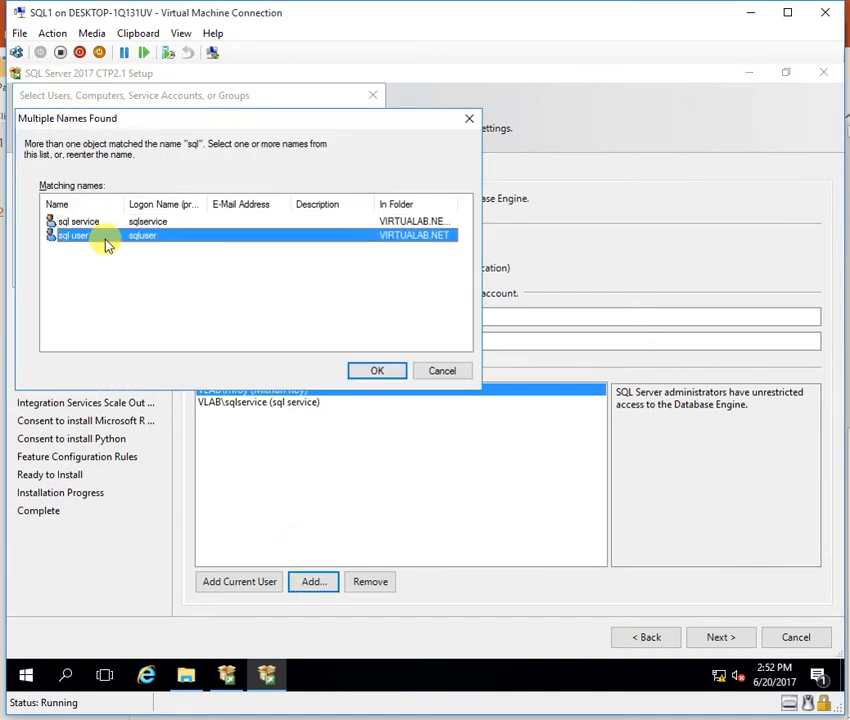
{"action": "double_click", "coordinate": [105, 239]}
Set the user database directory to D:\MSSQL\Data and the user database log directory to D:\MSSQL\Log
{"action": "left_click", "coordinate": [307, 177]}
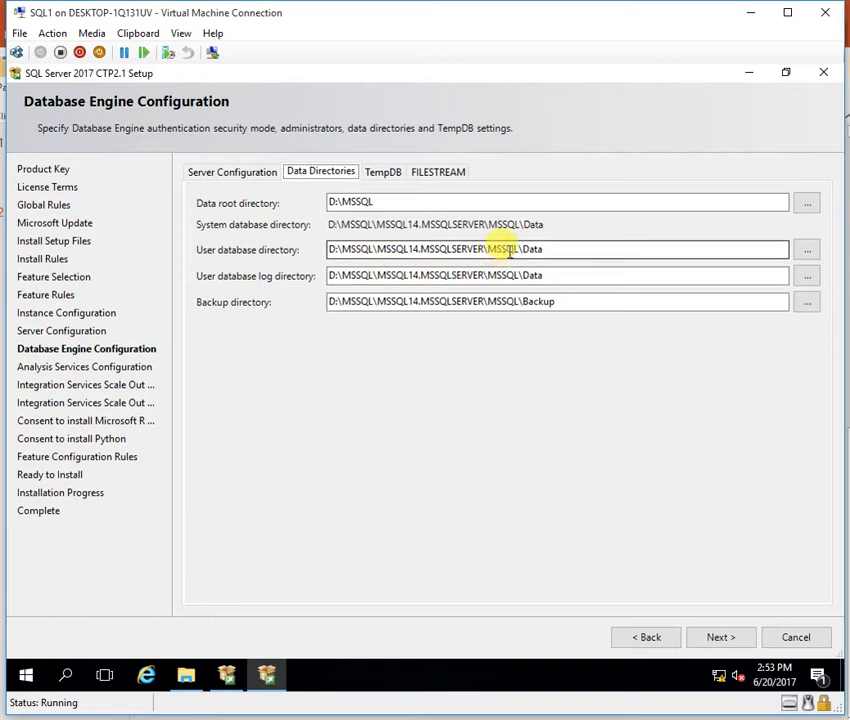
{"action": "left_click_drag", "start_coordinate": [520, 249], "coordinate": [378, 257]}
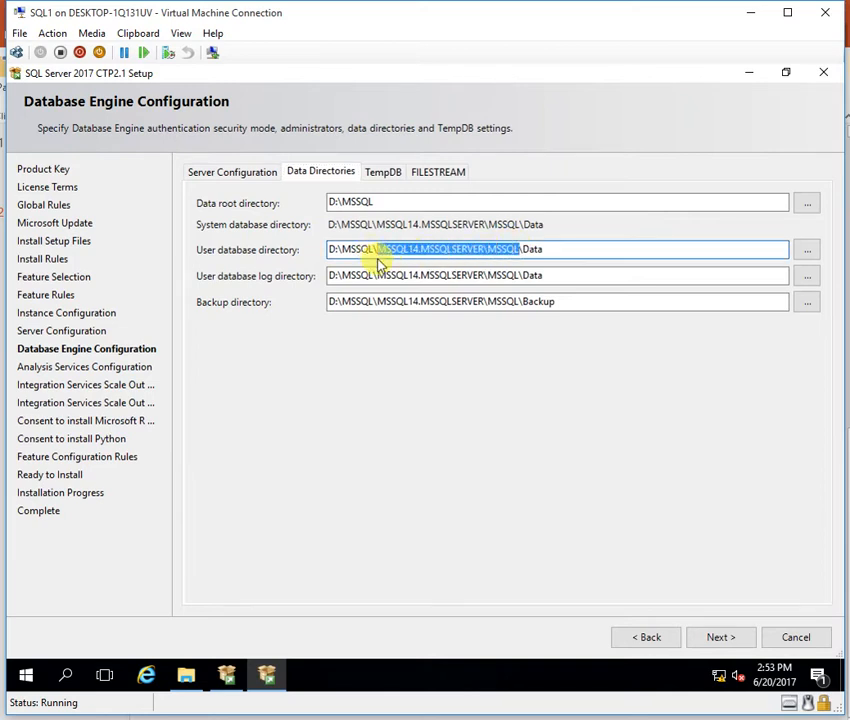
{"action": "key", "text": "Delete"}
{"action": "key", "text": "Delete"}
{"action": "left_click", "coordinate": [402, 276]}
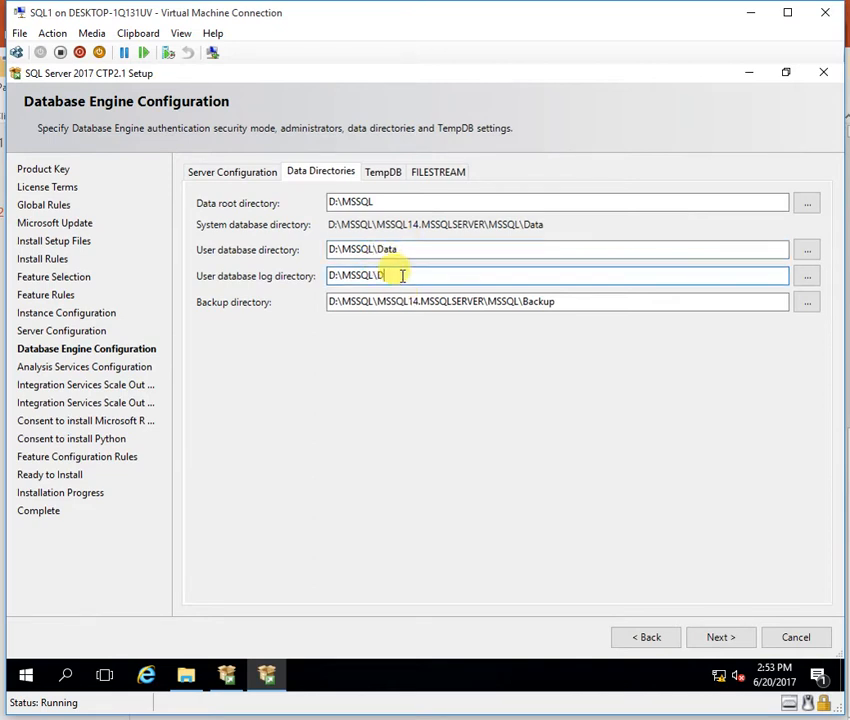
{"action": "type", "text": "Lo"}
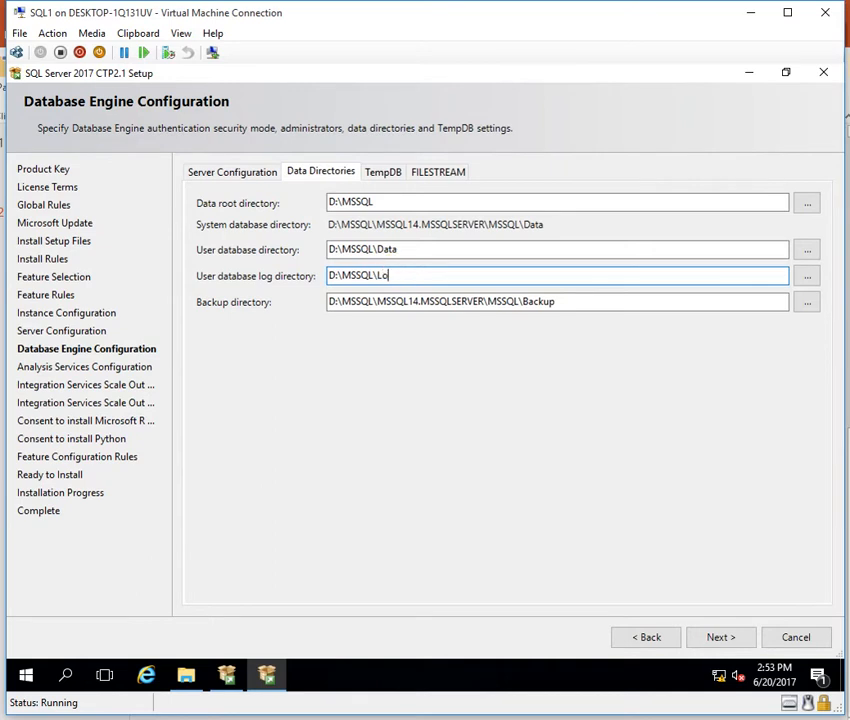
{"action": "type", "text": "g"}
{"action": "left_click", "coordinate": [440, 300]}
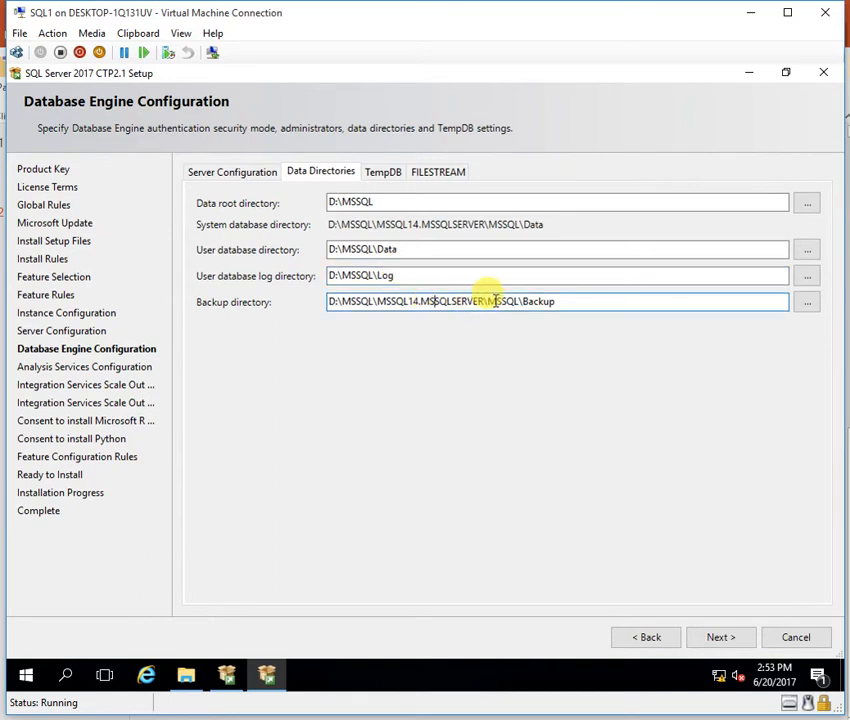
Set the number of TempDB data files to 2 and remove the default TempDB data directory
{"action": "left_click", "coordinate": [378, 171]}
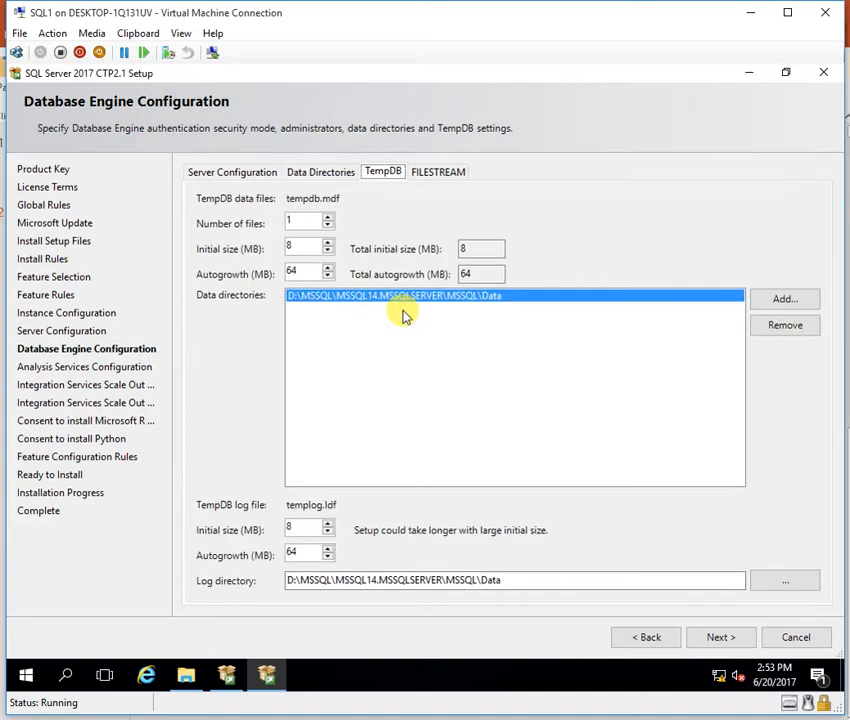
{"action": "left_click", "coordinate": [328, 217]}
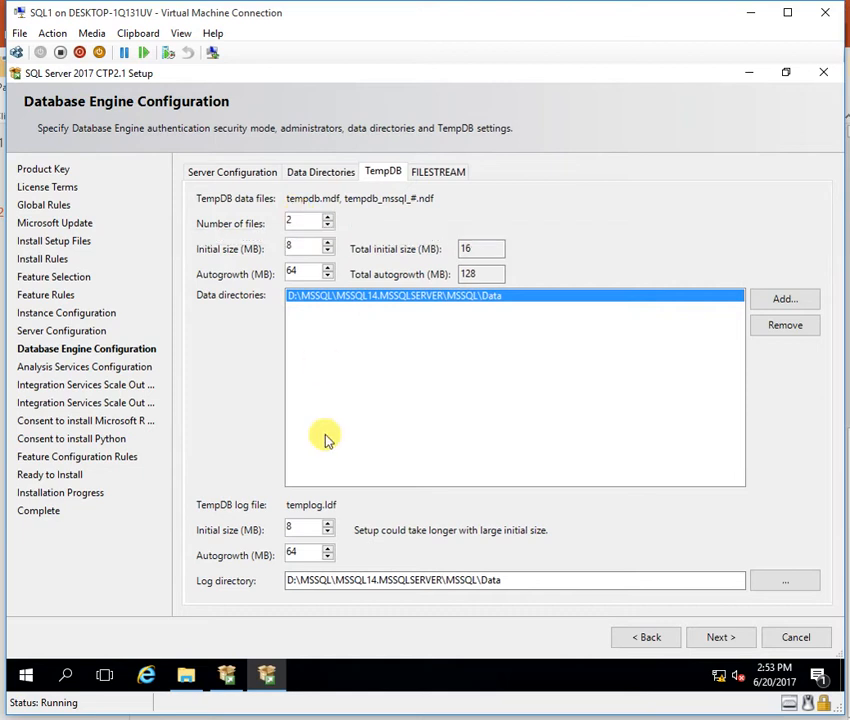
{"action": "left_click", "coordinate": [799, 328]}
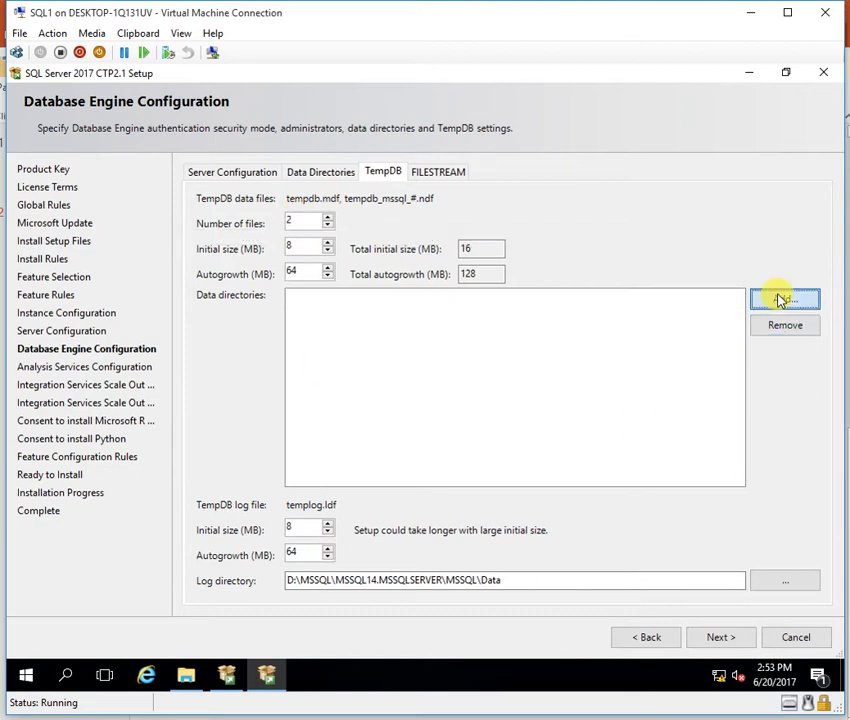
Create a TEMP folder inside D:\MSSQL and add it as the TempDB data directory
{"action": "left_click", "coordinate": [785, 298]}
{"action": "left_click_drag", "start_coordinate": [540, 347], "coordinate": [537, 402]}
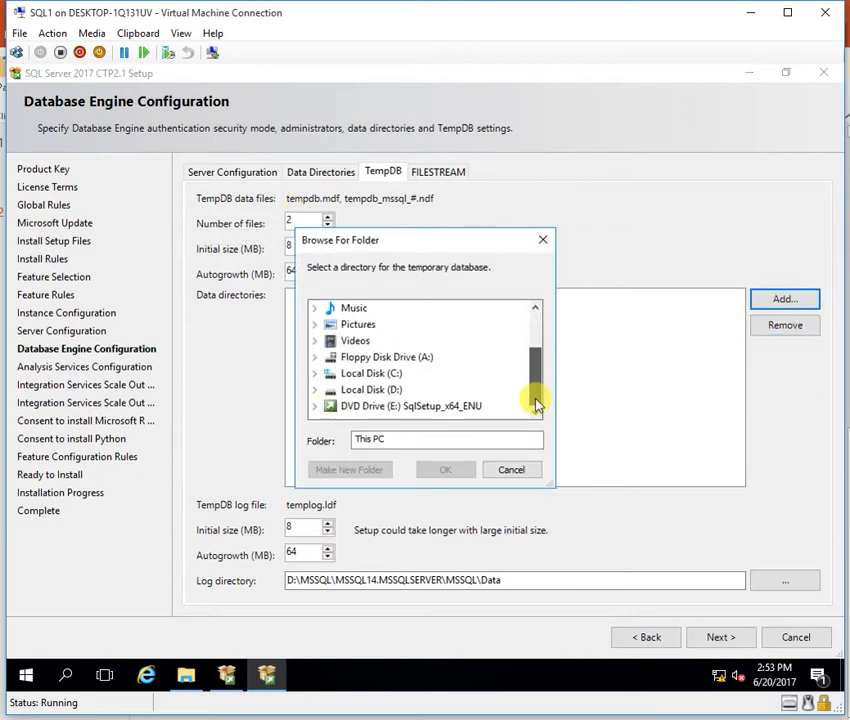
{"action": "left_click", "coordinate": [316, 392]}
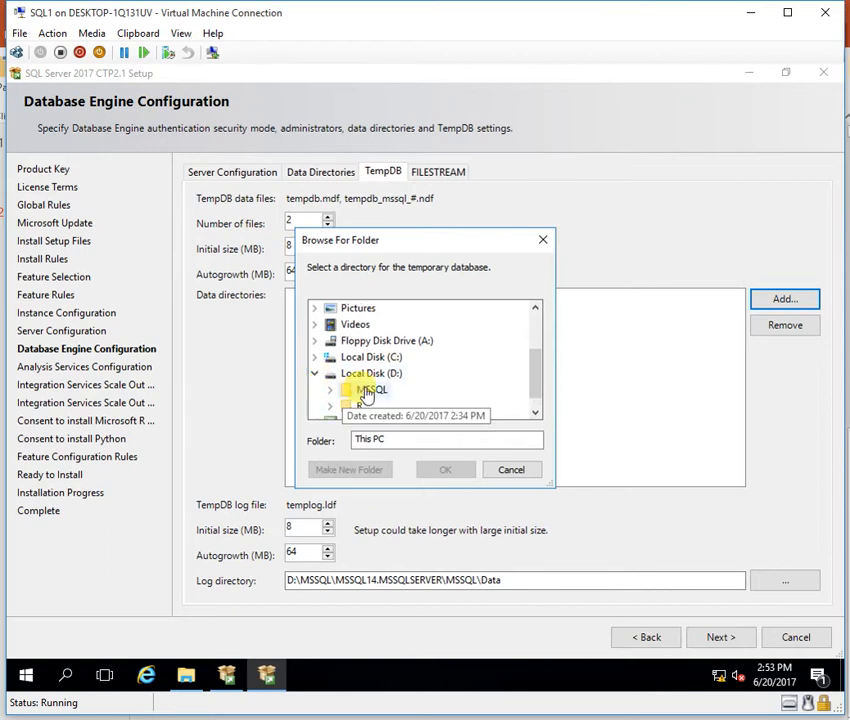
{"action": "left_click", "coordinate": [350, 391]}
{"action": "left_click", "coordinate": [365, 480]}
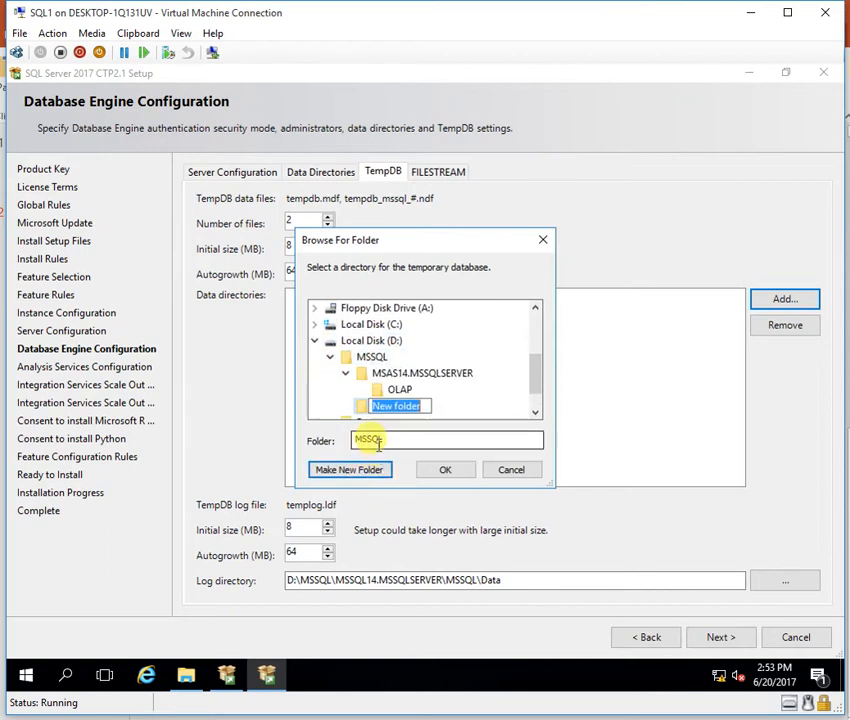
{"action": "type", "text": "t"}
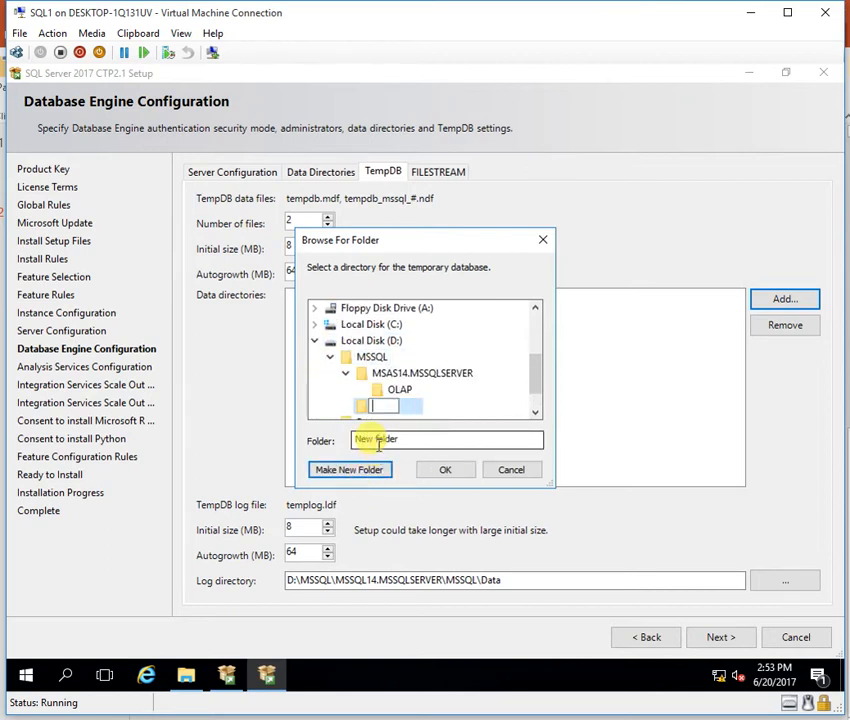
{"action": "type", "text": "TEMP"}
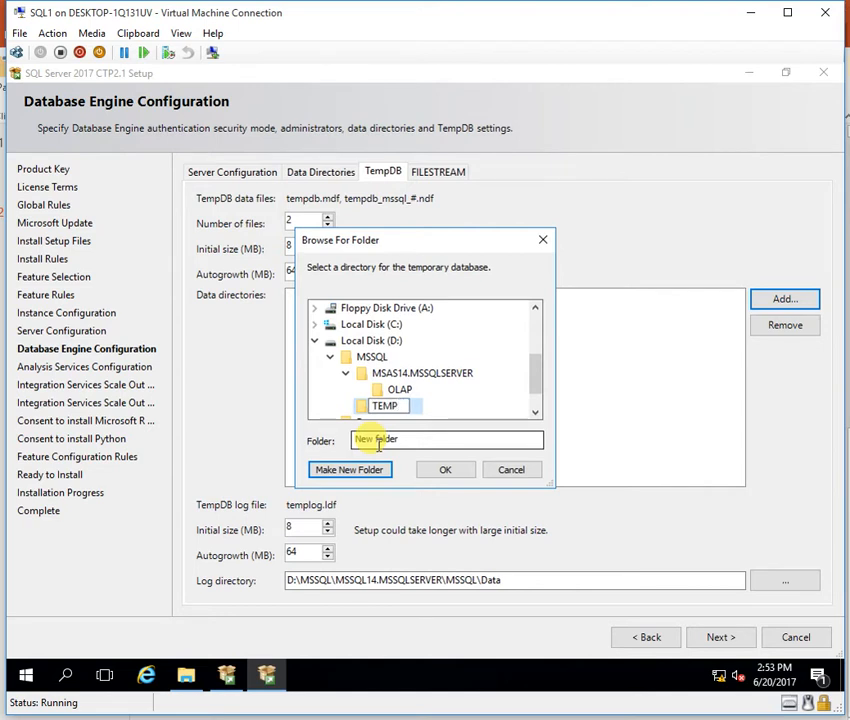
{"action": "left_click", "coordinate": [450, 471]}
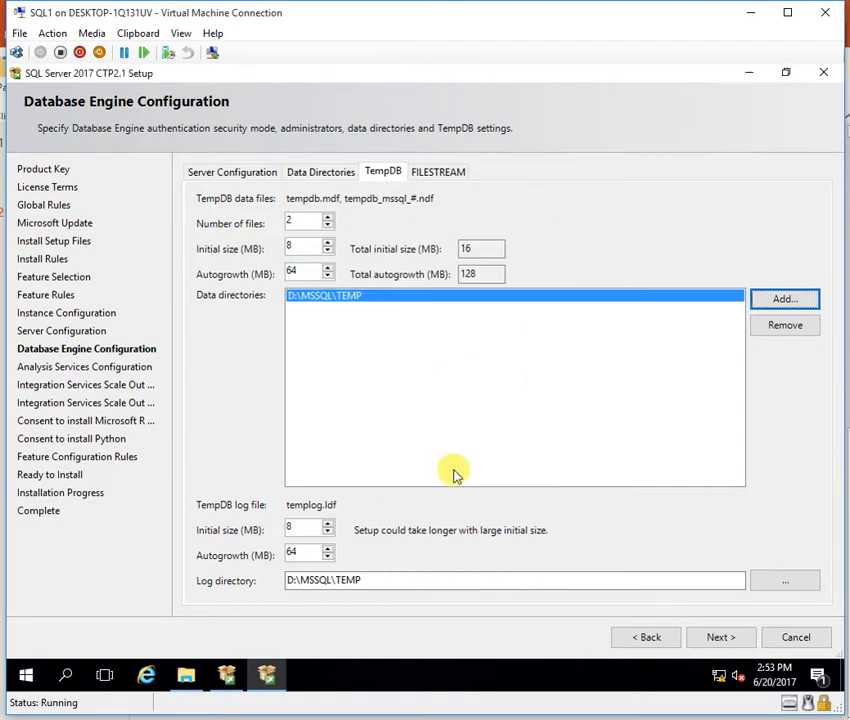
Proceed to Analysis Services, add the current user as administrator in Tabular Mode, and continue with the default data directories
{"action": "left_click", "coordinate": [437, 171]}
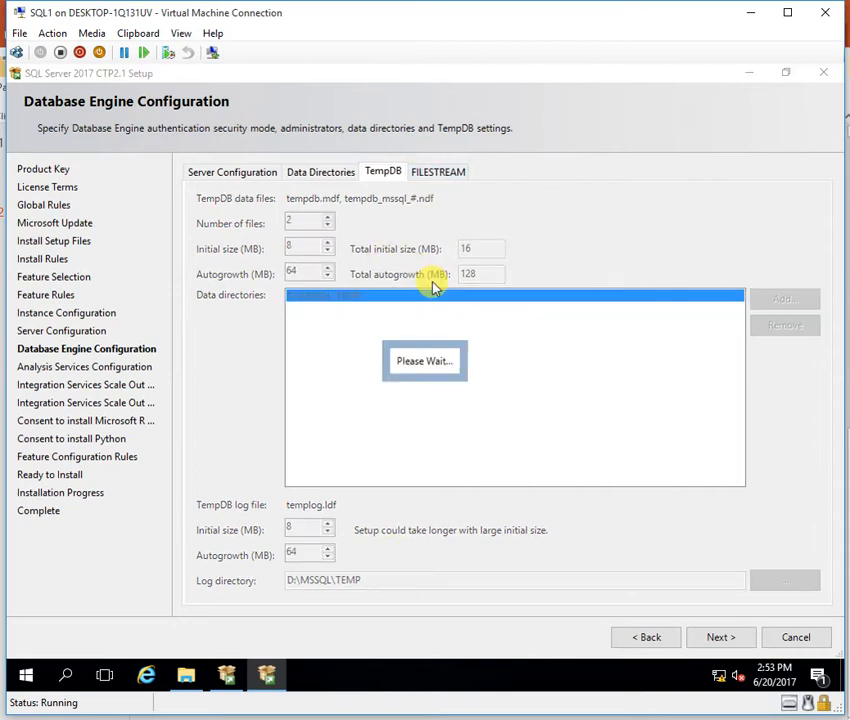
{"action": "left_click", "coordinate": [712, 640]}
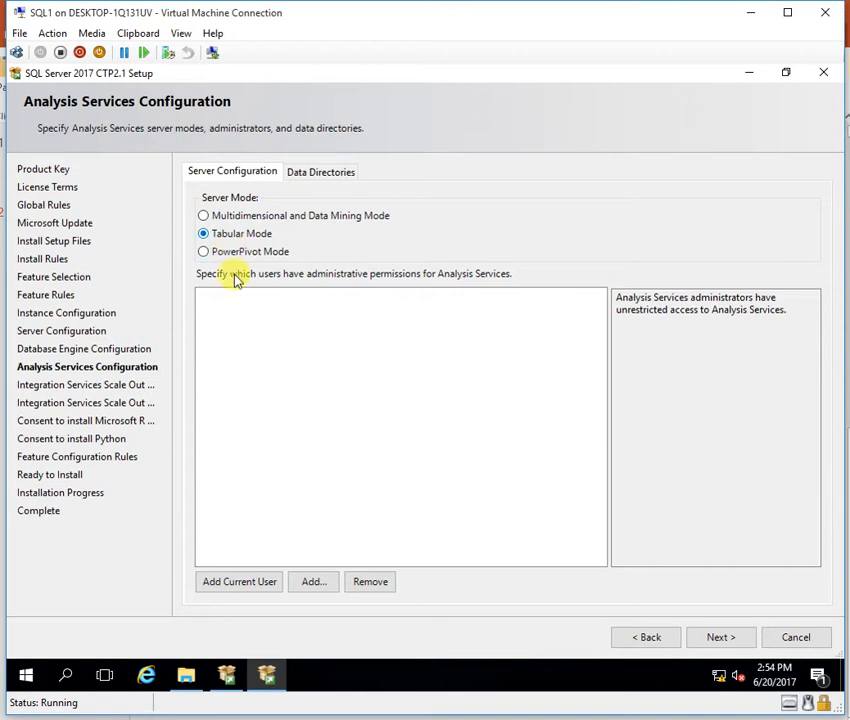
{"action": "left_click", "coordinate": [246, 580]}
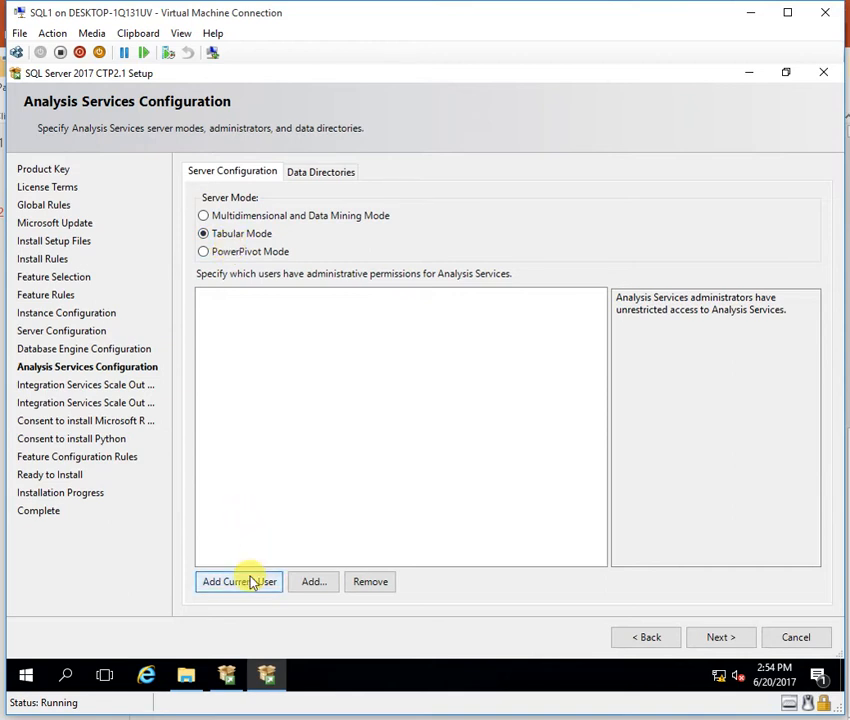
{"action": "left_click", "coordinate": [326, 170]}
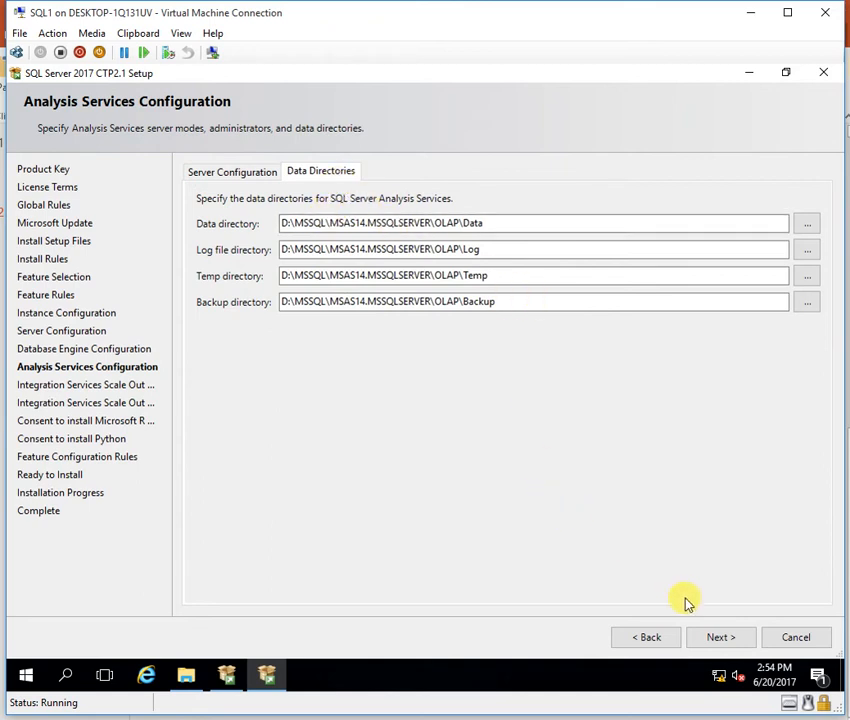
{"action": "left_click", "coordinate": [717, 637]}
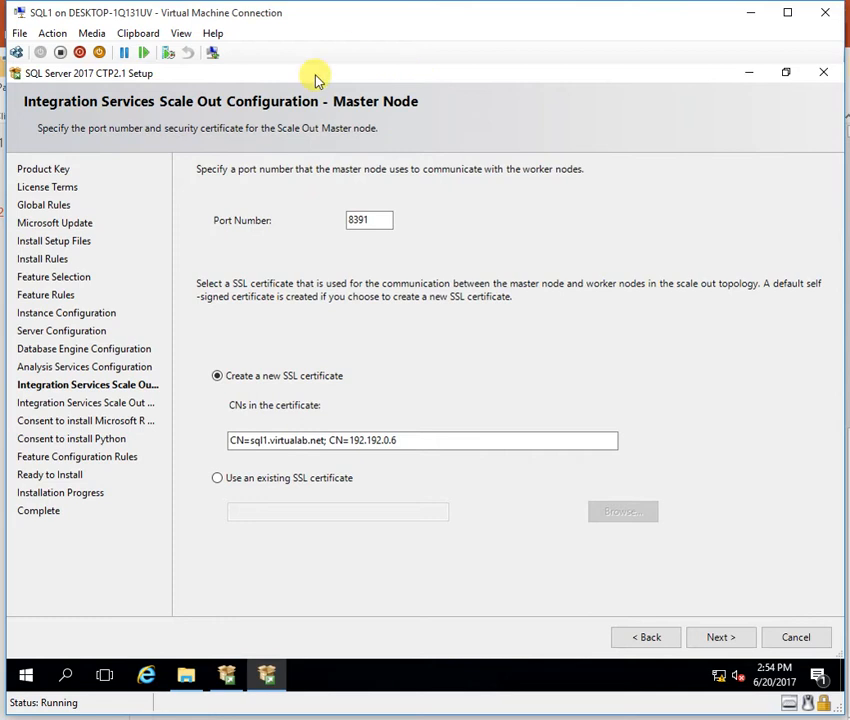
Use port 8391 and a new SSL certificate for the Scale Out master node, and continue to the worker node configuration
{"action": "double_click", "coordinate": [372, 222]}
{"action": "left_click_drag", "start_coordinate": [372, 221], "coordinate": [352, 221]}
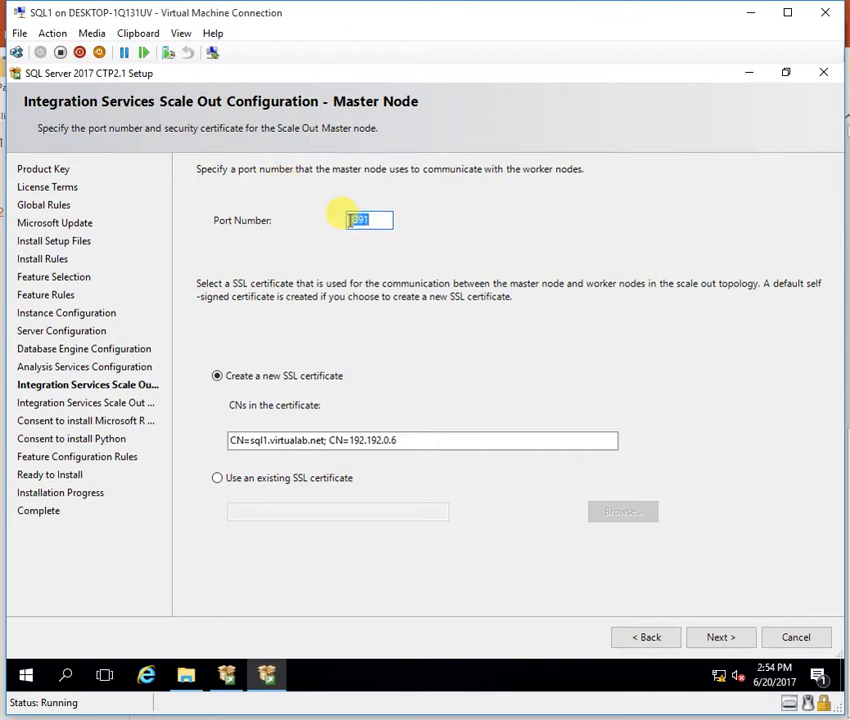
{"action": "type", "text": "8391"}
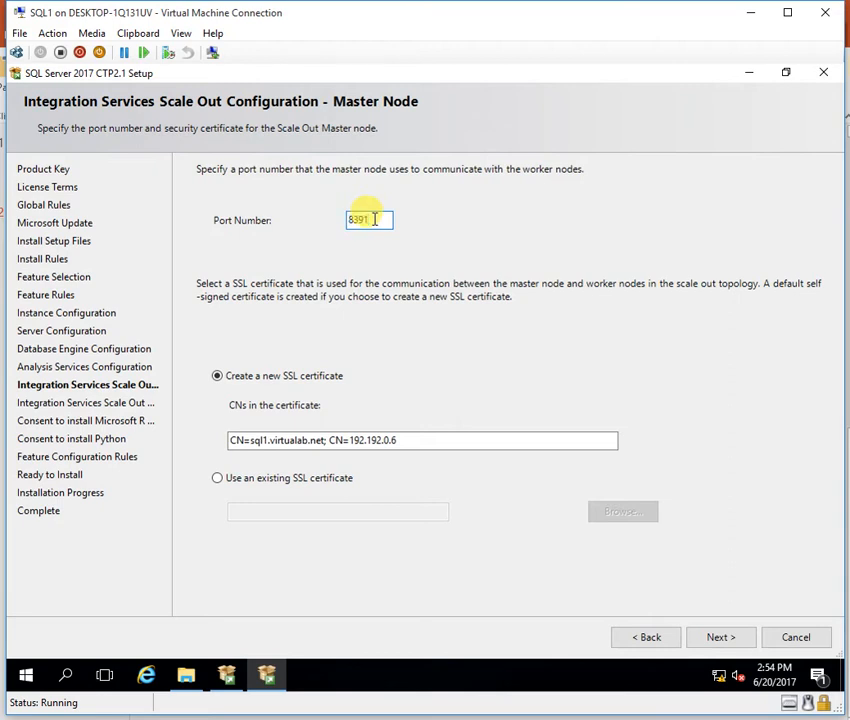
{"action": "left_click_drag", "start_coordinate": [374, 220], "coordinate": [326, 216]}
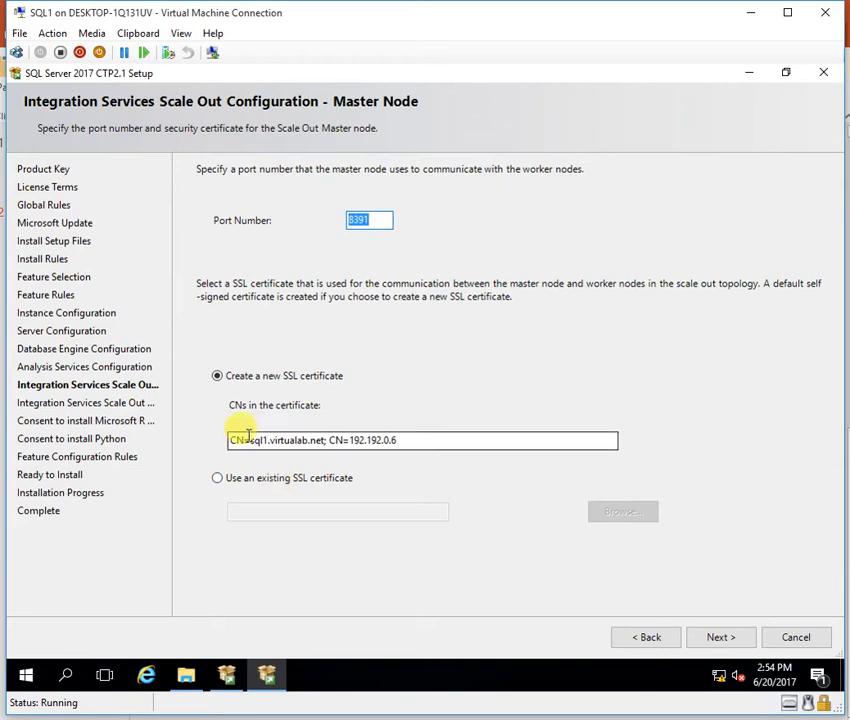
{"action": "left_click_drag", "start_coordinate": [250, 440], "coordinate": [324, 440]}
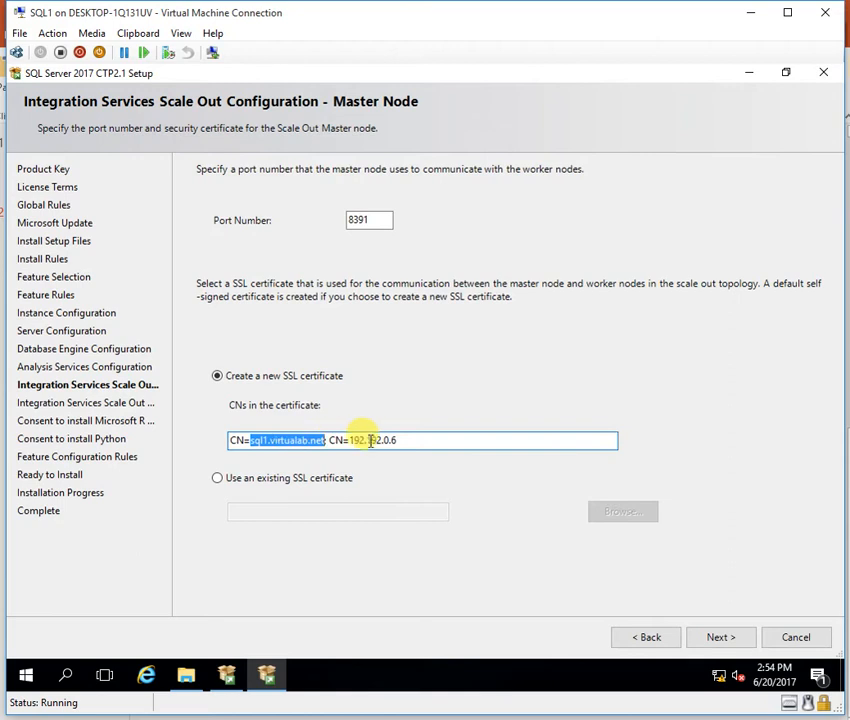
{"action": "left_click", "coordinate": [404, 440]}
{"action": "left_click_drag", "start_coordinate": [398, 440], "coordinate": [352, 440]}
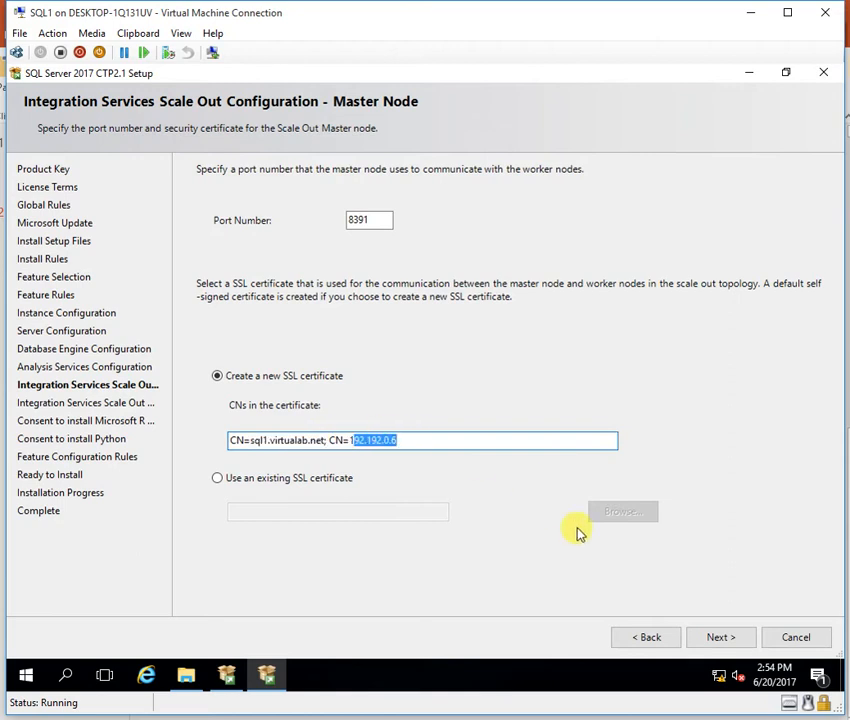
{"action": "left_click", "coordinate": [725, 638]}
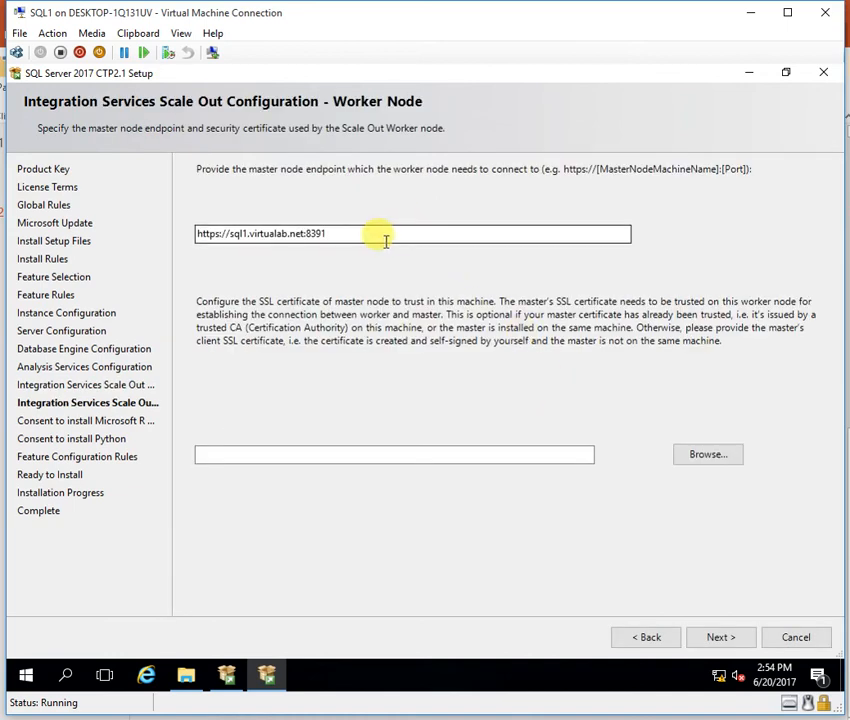
{"action": "left_click_drag", "start_coordinate": [306, 233], "coordinate": [195, 226]}
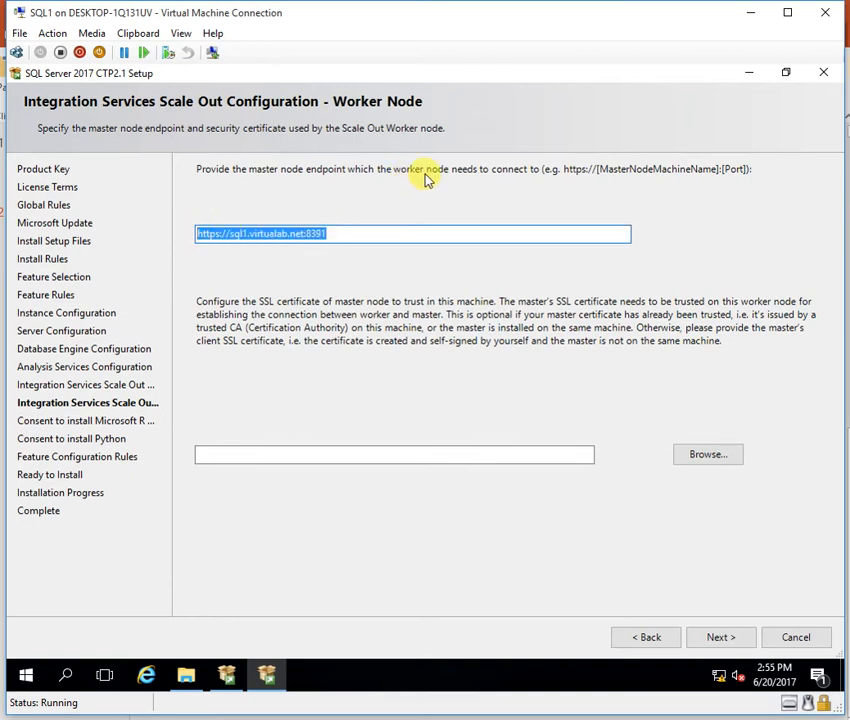
{"action": "left_click", "coordinate": [379, 238]}
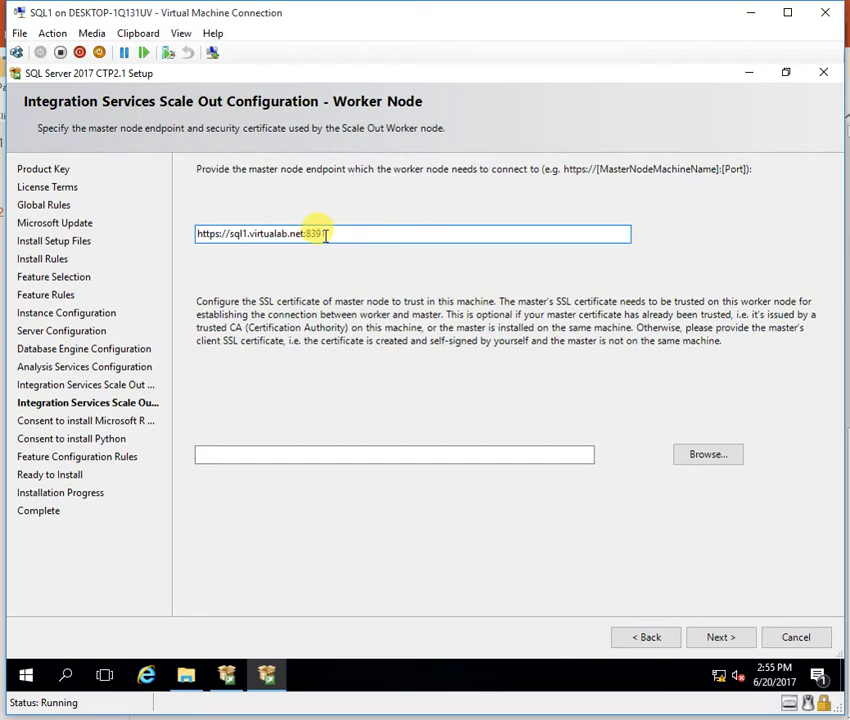
{"action": "left_click_drag", "start_coordinate": [332, 231], "coordinate": [175, 230]}
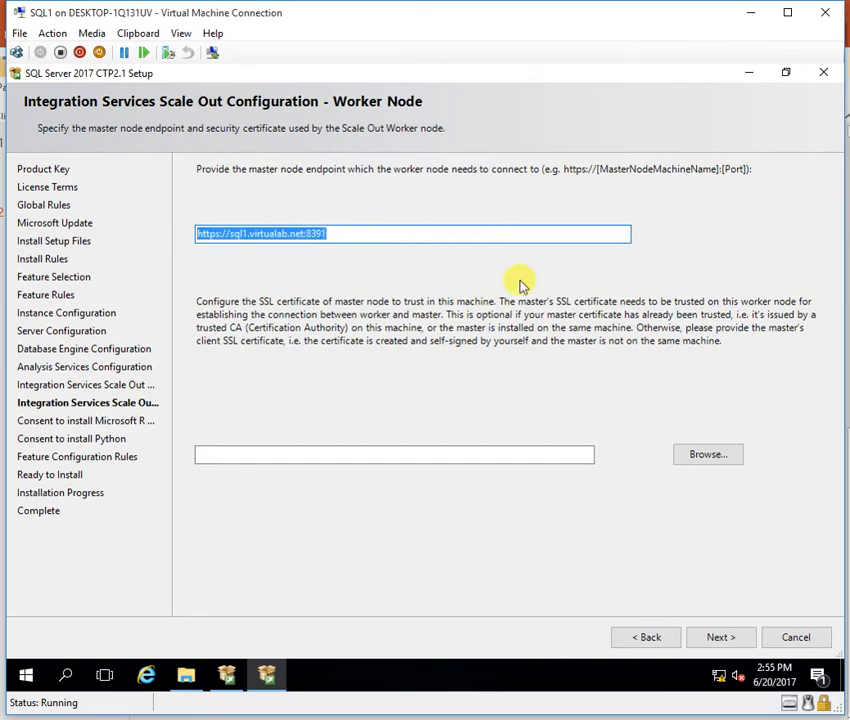
{"action": "left_click", "coordinate": [722, 636]}
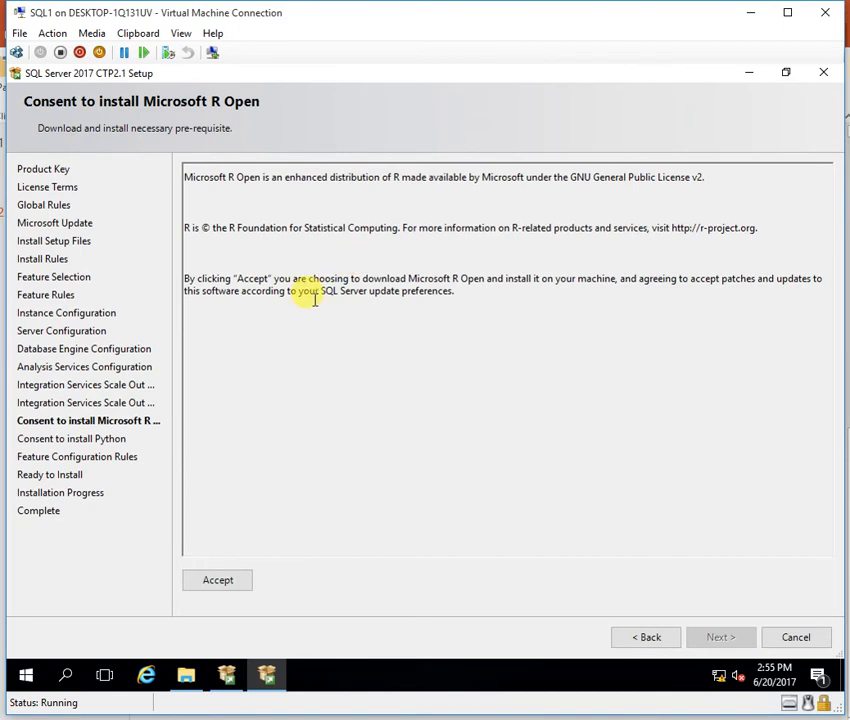
{"action": "left_click", "coordinate": [227, 580]}
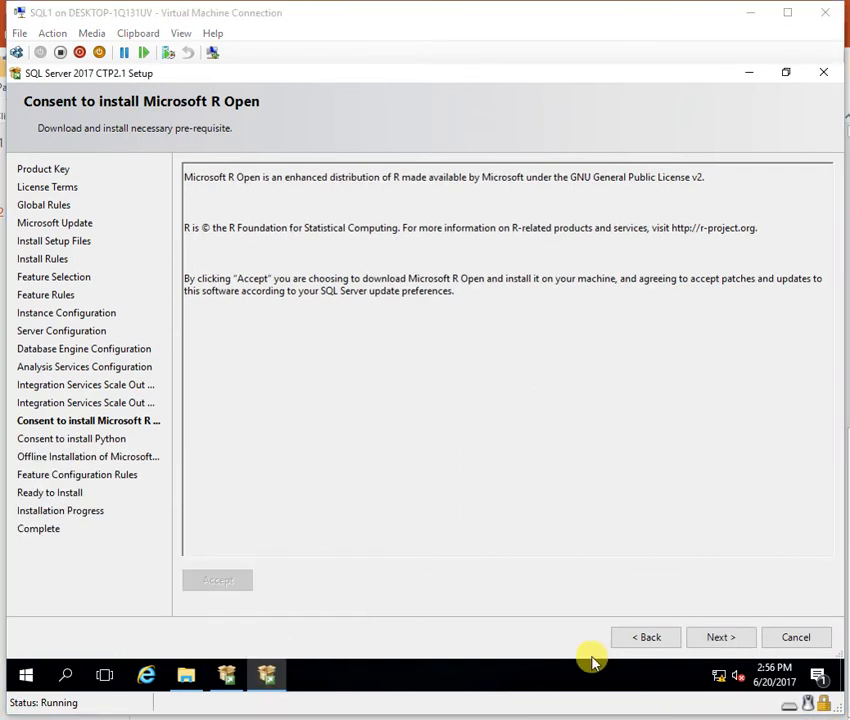
Continue to the Python consent page, accept the Python installation, and proceed to the offline R installation page
{"action": "left_click", "coordinate": [717, 645]}
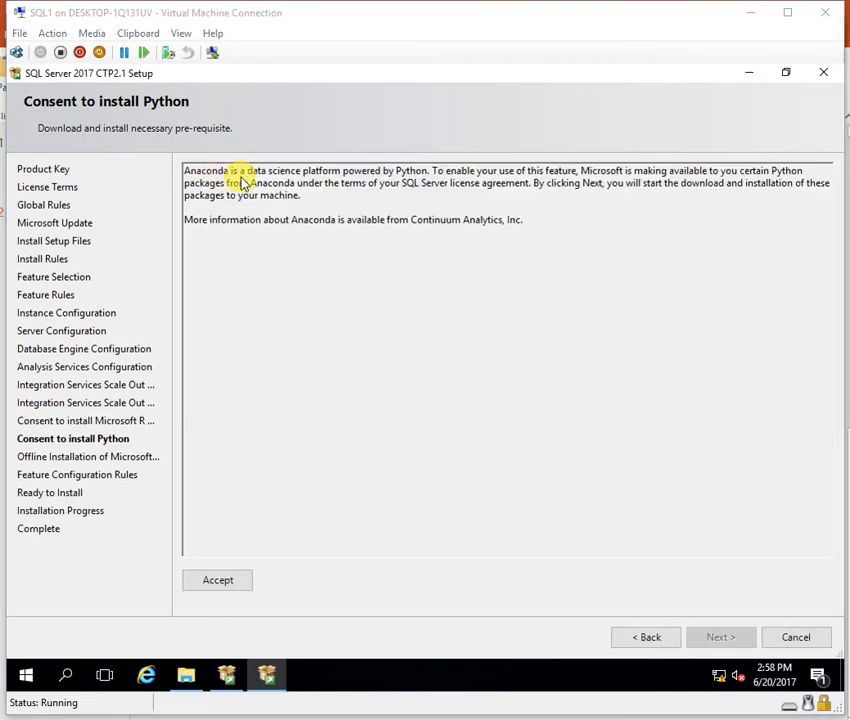
{"action": "left_click", "coordinate": [217, 585]}
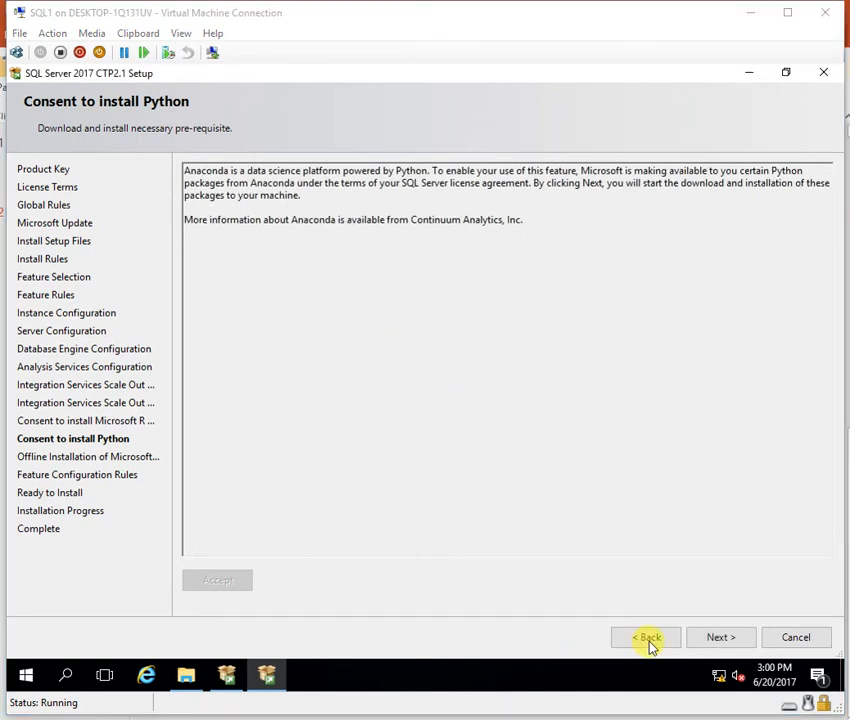
{"action": "left_click", "coordinate": [716, 642]}
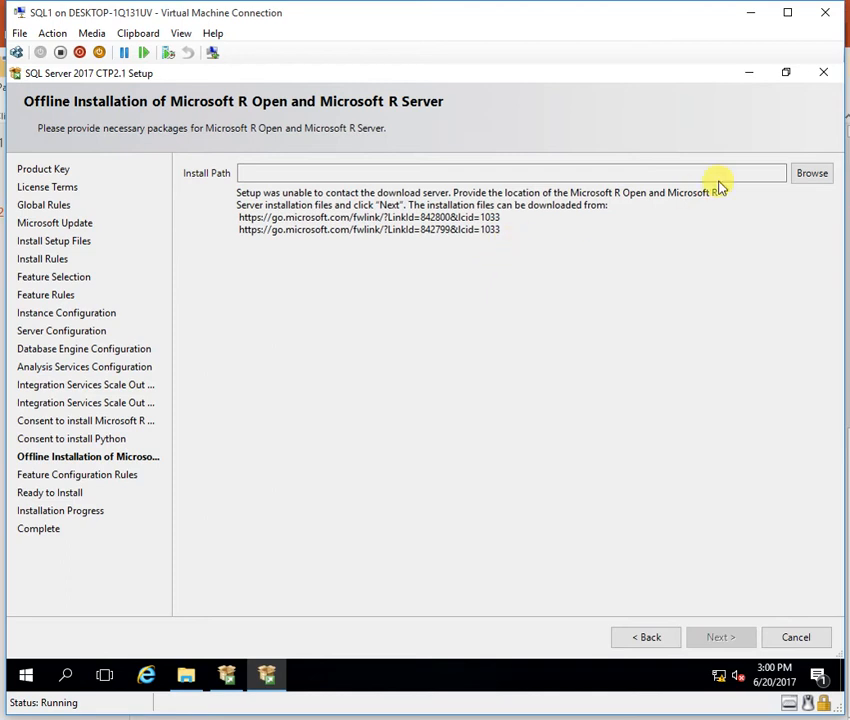
Set the offline install path for Microsoft R Open and Microsoft R Server to D:\R and continue to the installation summary
{"action": "left_click", "coordinate": [810, 173]}
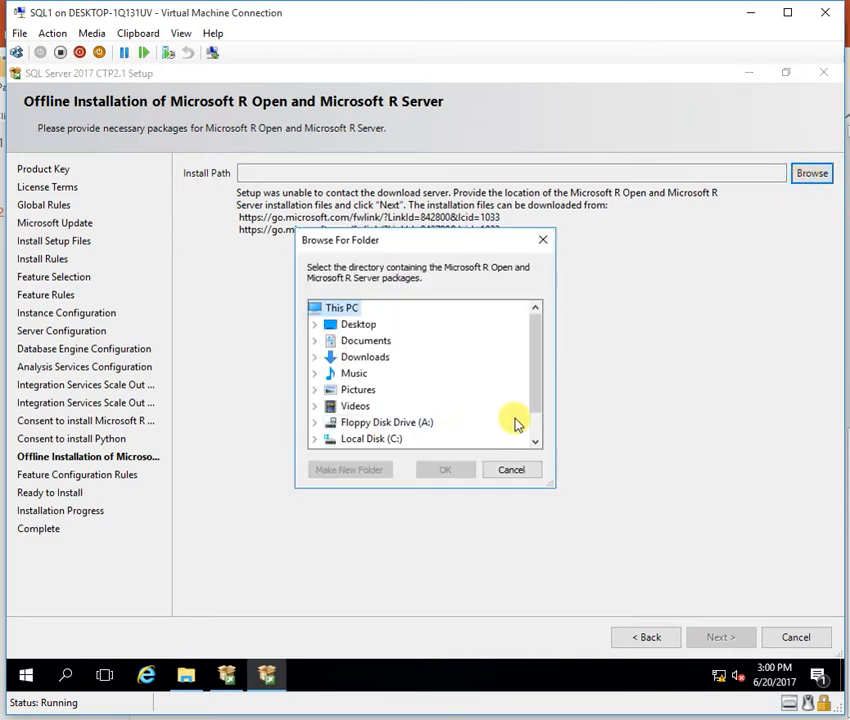
{"action": "left_click_drag", "start_coordinate": [535, 402], "coordinate": [537, 432]}
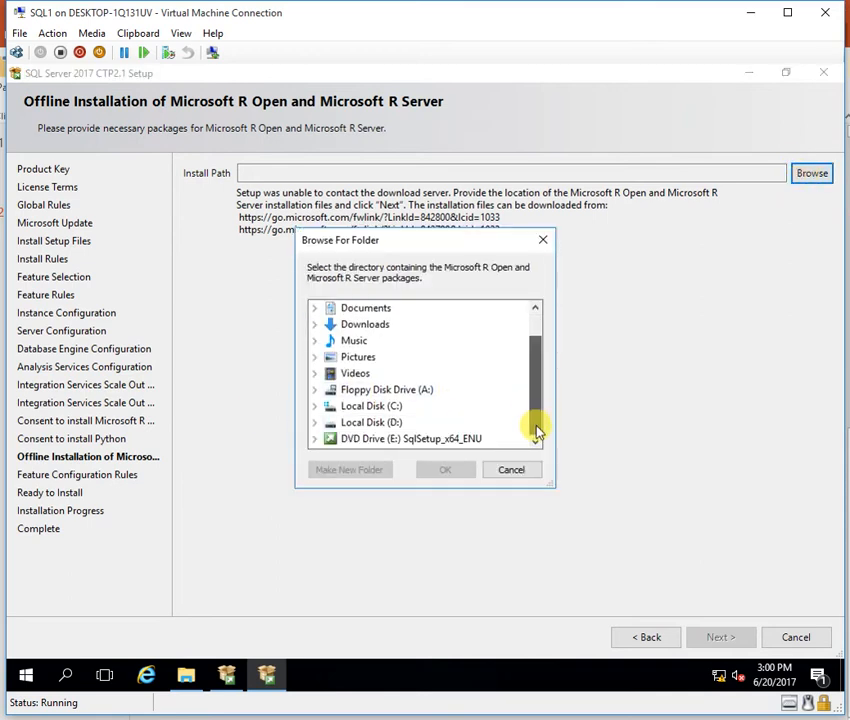
{"action": "left_click", "coordinate": [318, 423]}
{"action": "left_click", "coordinate": [357, 443]}
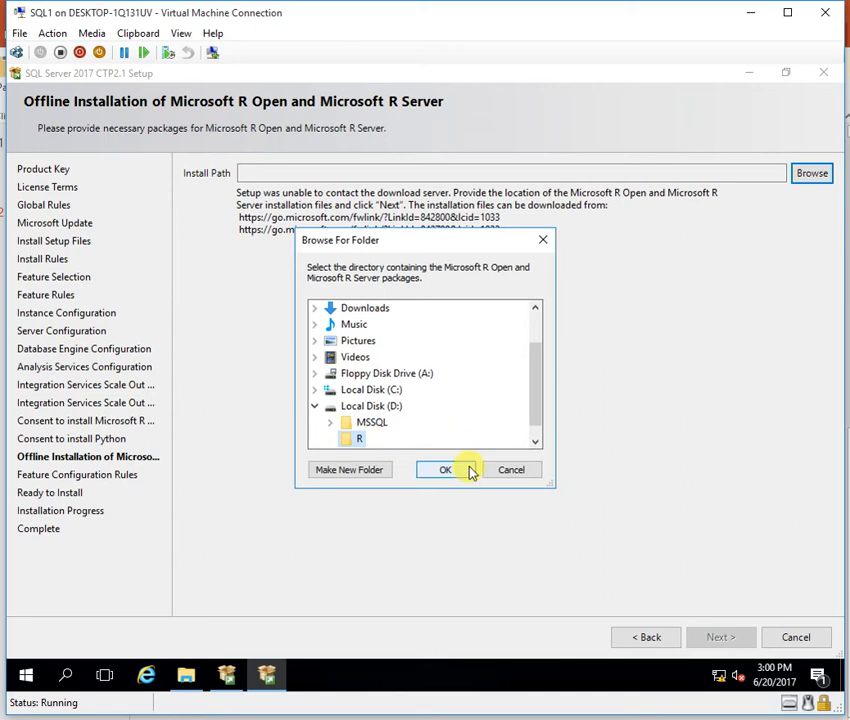
{"action": "left_click", "coordinate": [459, 471]}
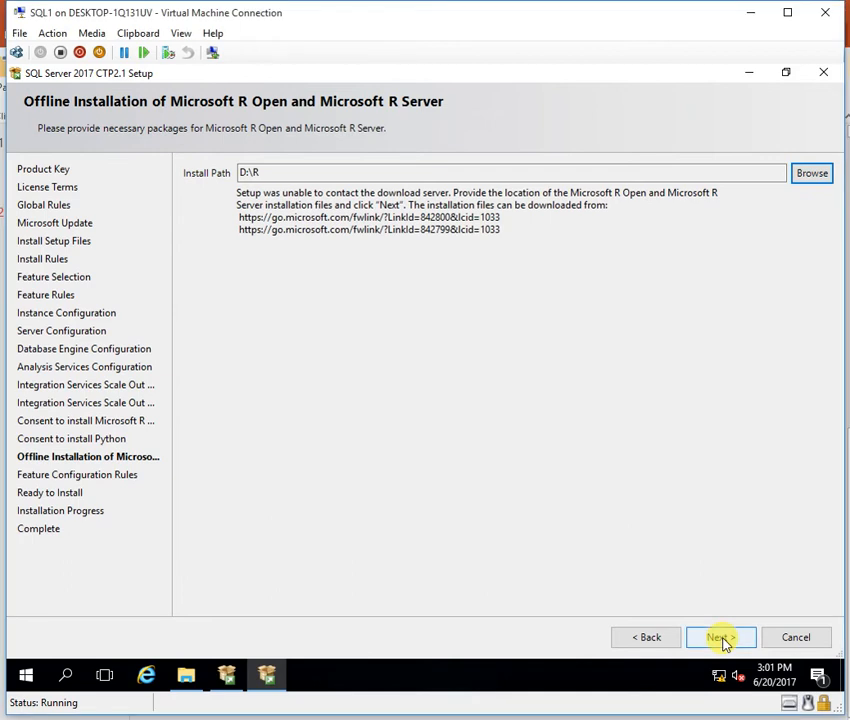
{"action": "left_click", "coordinate": [729, 637]}
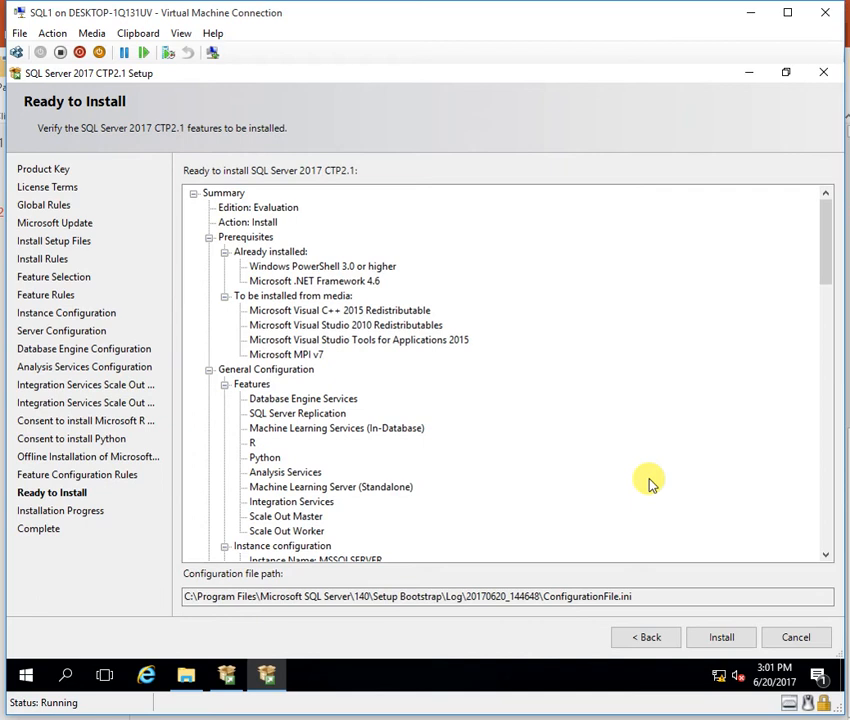
Install SQL Server 2017 CTP2.1 with the summarized features, then close the completed setup and the SQL Server Installation Center
{"action": "left_click", "coordinate": [718, 639]}
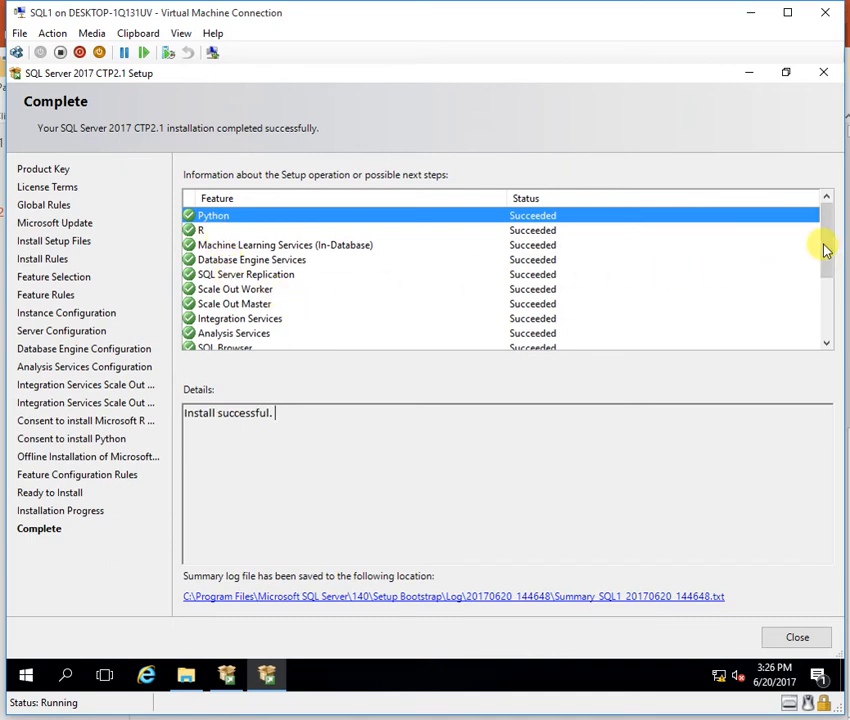
{"action": "left_click_drag", "start_coordinate": [820, 279], "coordinate": [812, 237]}
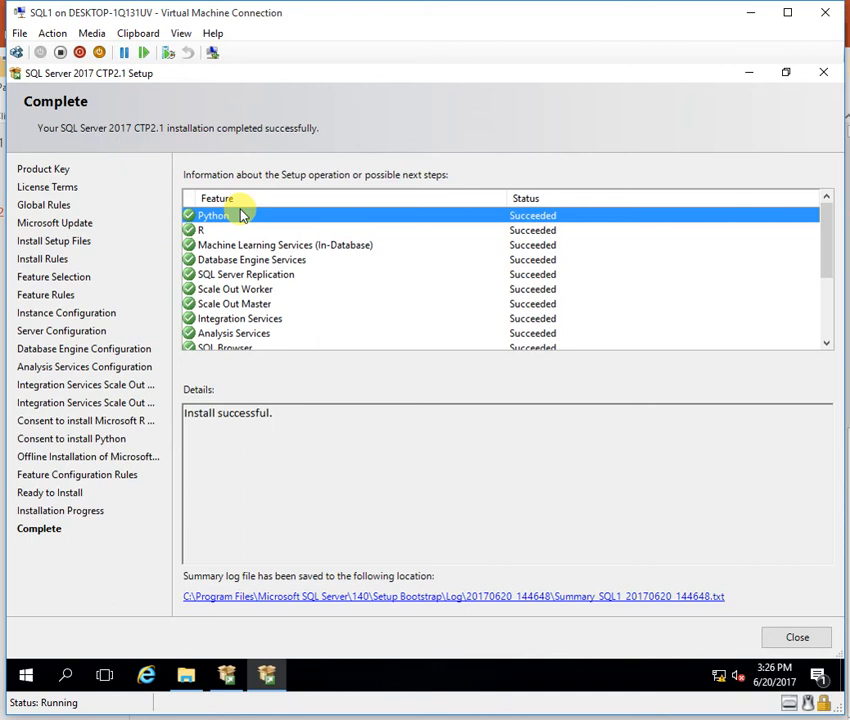
{"action": "left_click", "coordinate": [790, 638]}
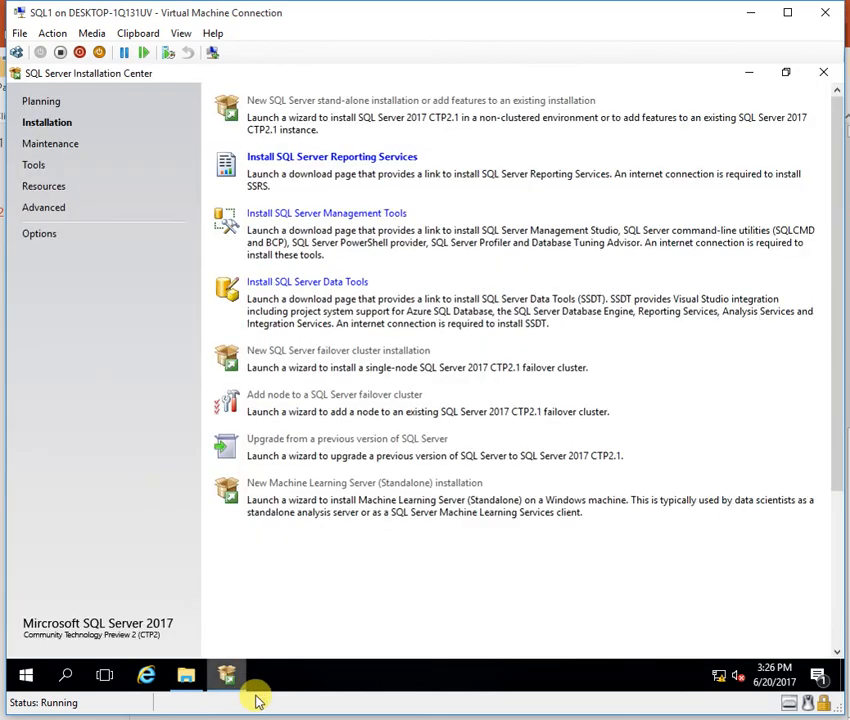
{"action": "left_click", "coordinate": [823, 72]}
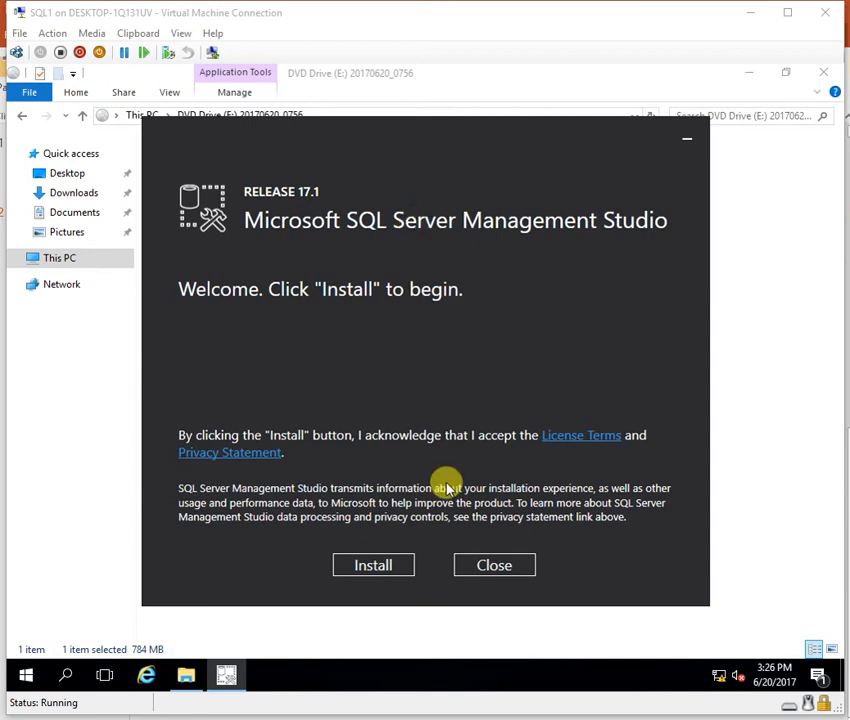
Install SQL Server Management Studio 17.1, allowing it to change the device, then close the finished setup and the DVD drive window
{"action": "left_click", "coordinate": [390, 564]}
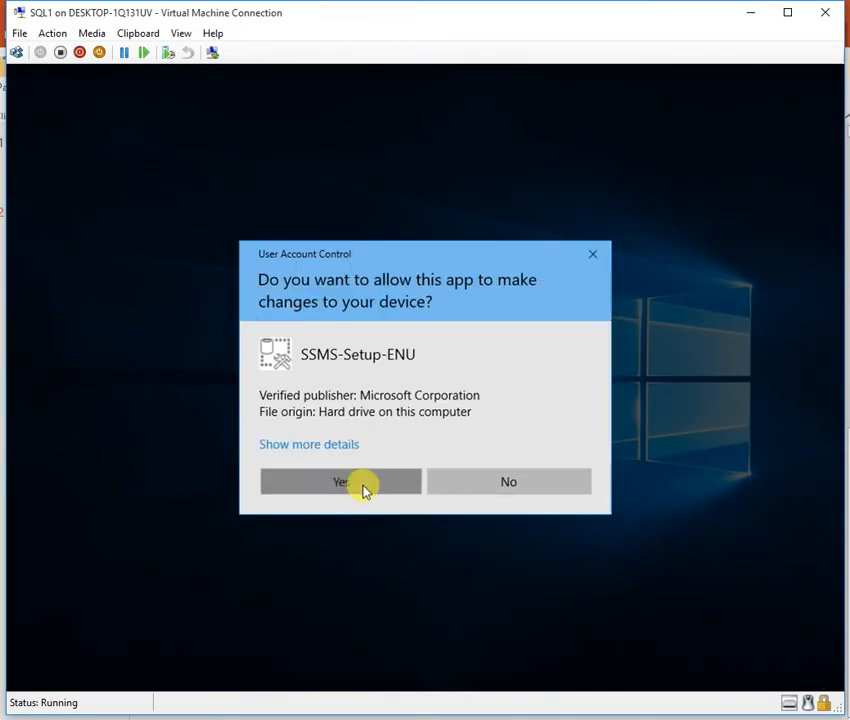
{"action": "left_click", "coordinate": [363, 487]}
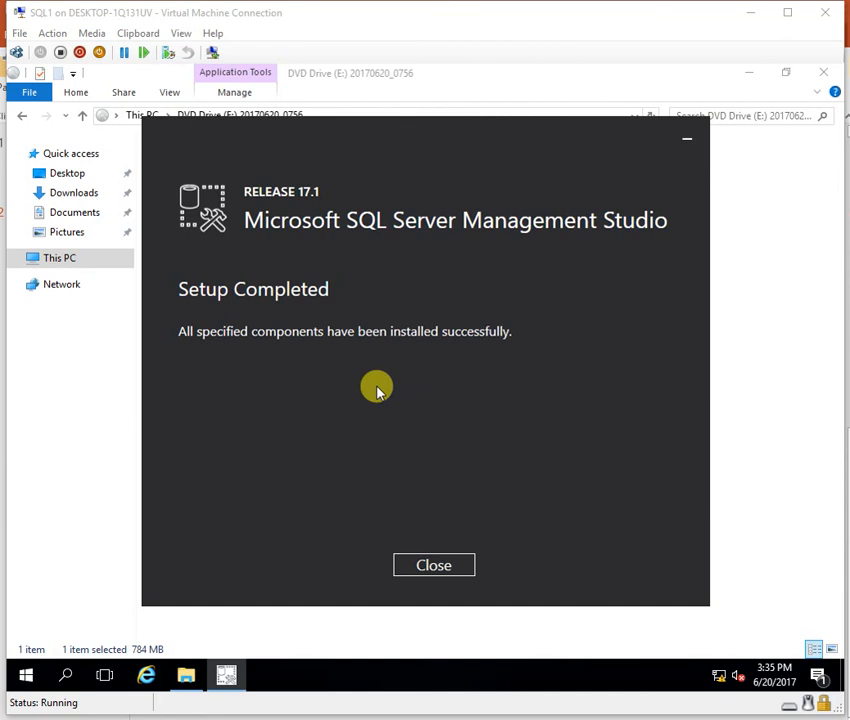
{"action": "left_click", "coordinate": [420, 564]}
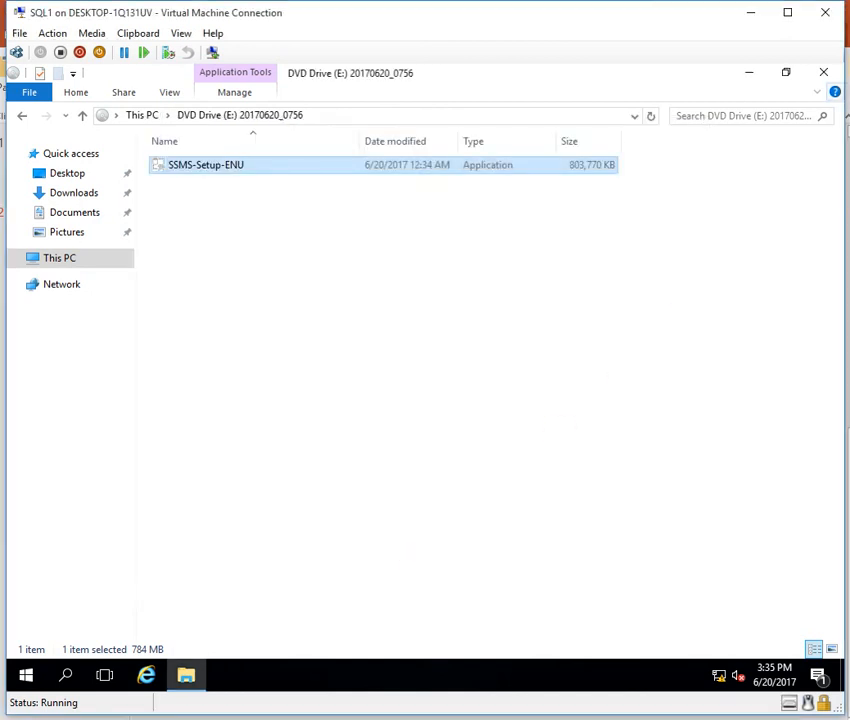
{"action": "left_click", "coordinate": [830, 73]}
Launch SQL Server Management Studio, connected to the SQL1 database engine with Windows Authentication, and expand its system databases
{"action": "left_click", "coordinate": [27, 680]}
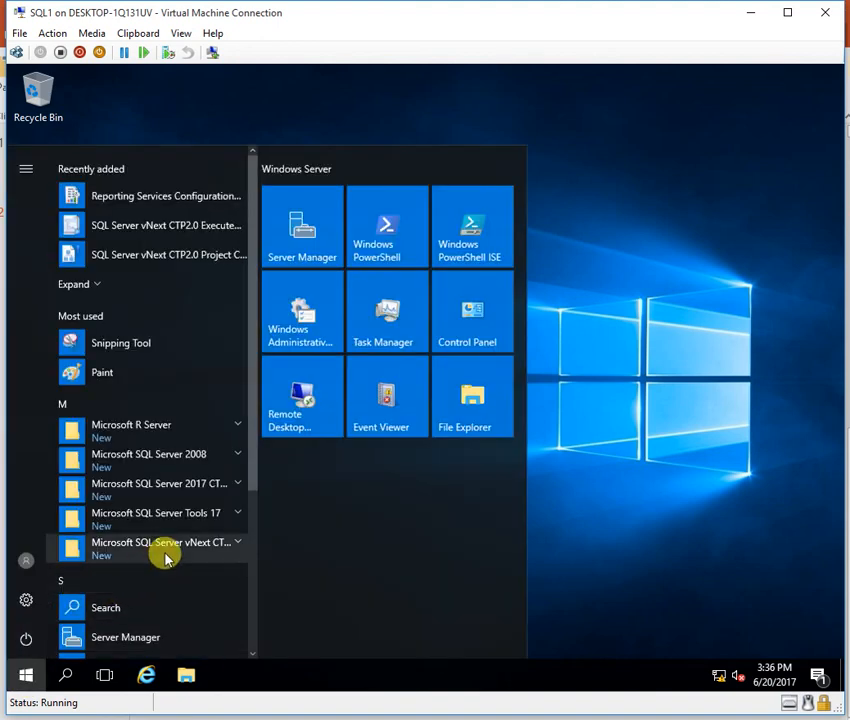
{"action": "left_click", "coordinate": [164, 524]}
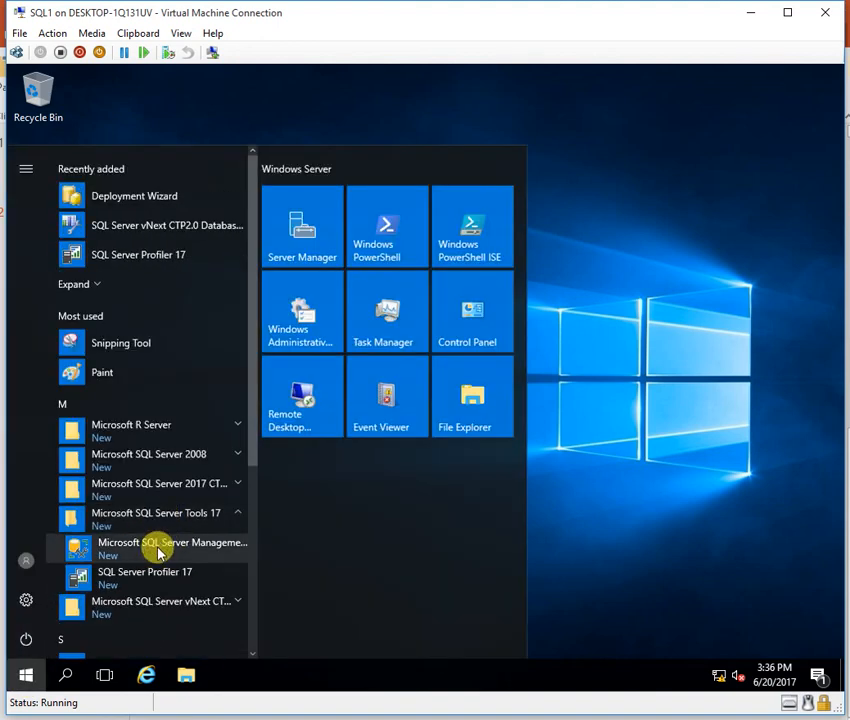
{"action": "left_click", "coordinate": [161, 549]}
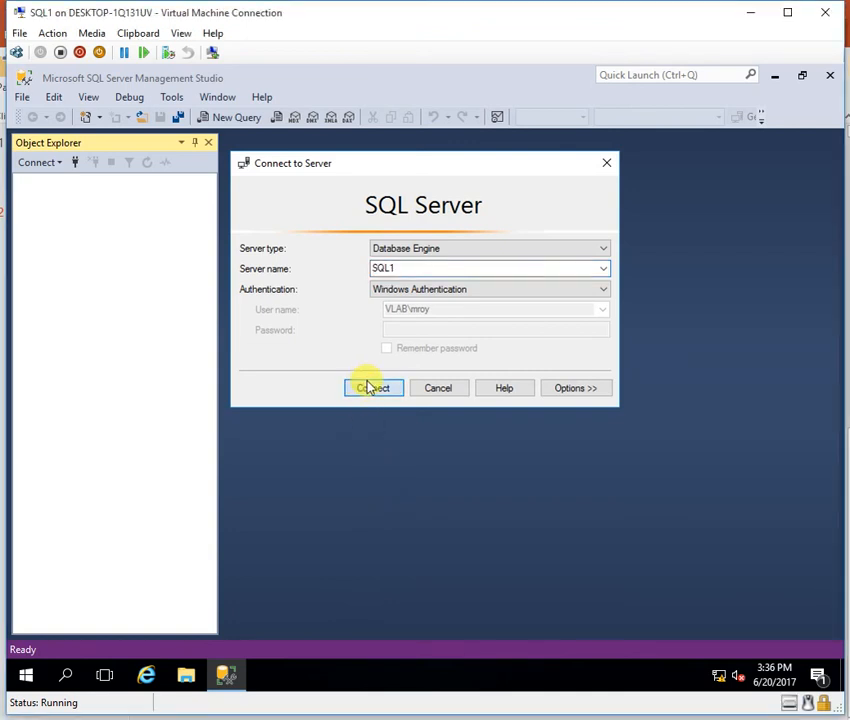
{"action": "left_click", "coordinate": [368, 388]}
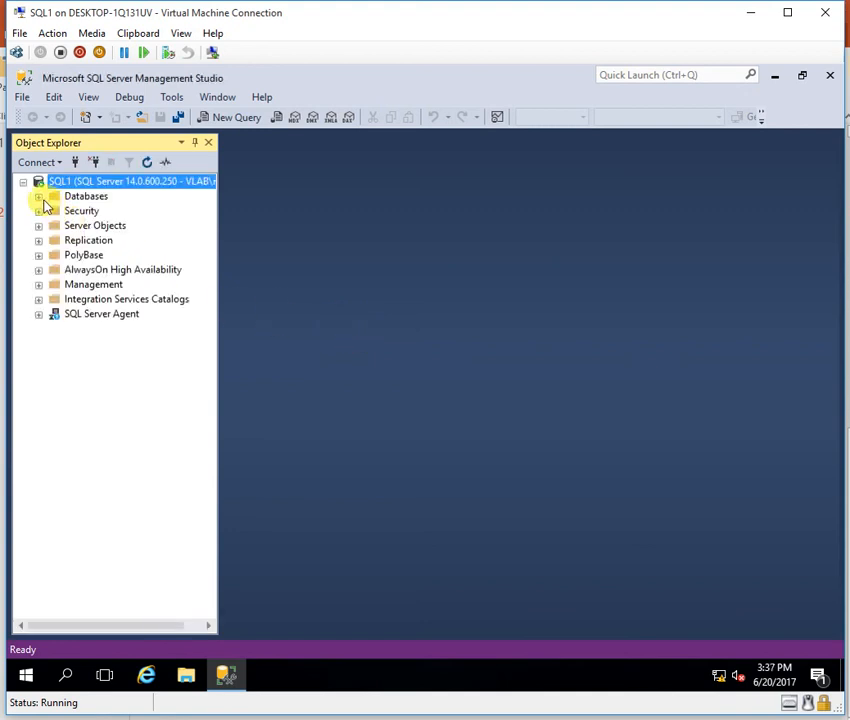
{"action": "left_click", "coordinate": [39, 198]}
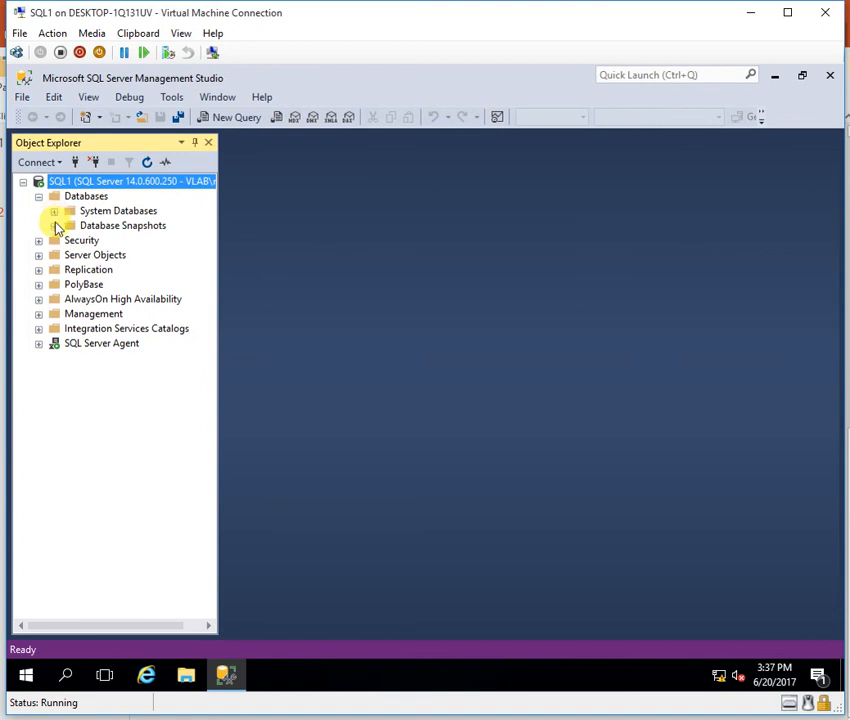
{"action": "left_click", "coordinate": [56, 213]}
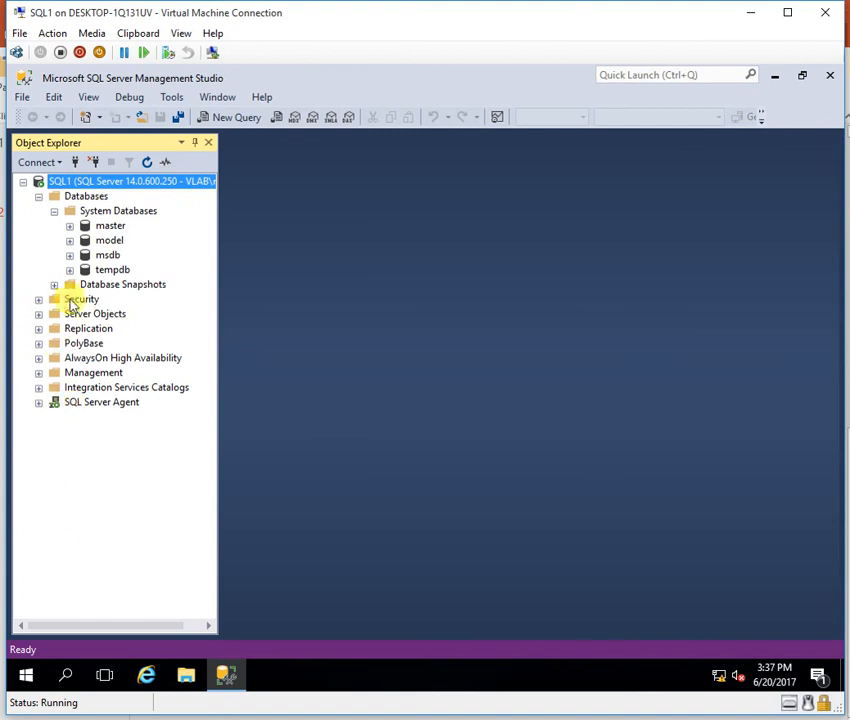
{"action": "right_click", "coordinate": [83, 183]}
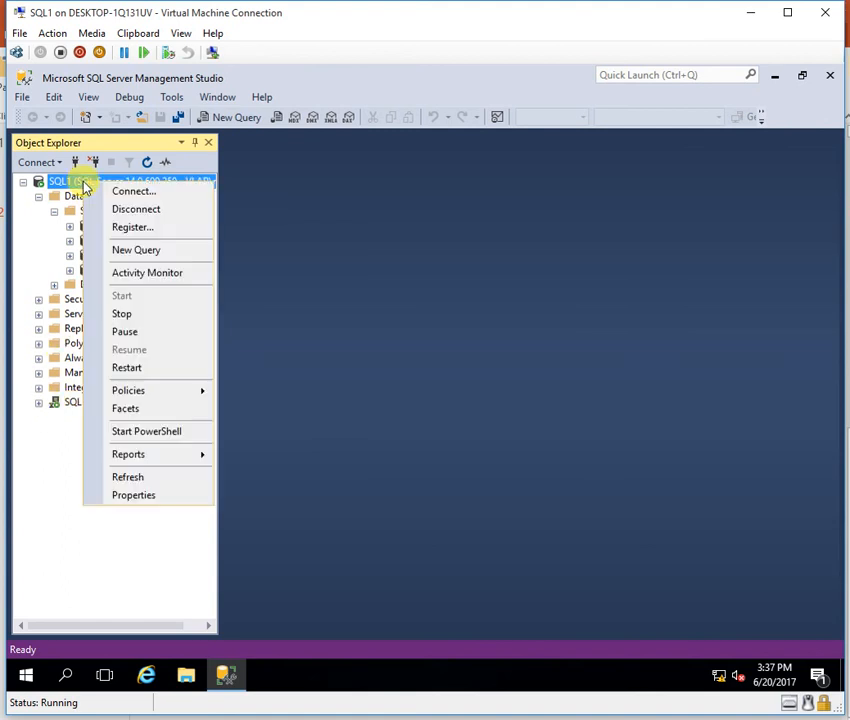
{"action": "left_click", "coordinate": [130, 250]}
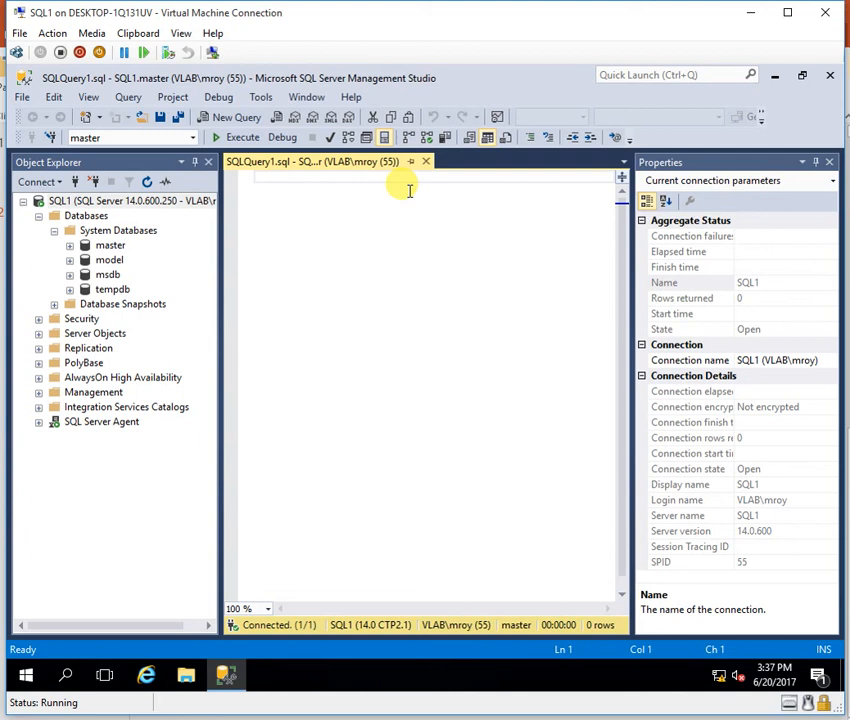
{"action": "type", "text": "SELECT @@VERSION"}
{"action": "key", "text": "F5"}
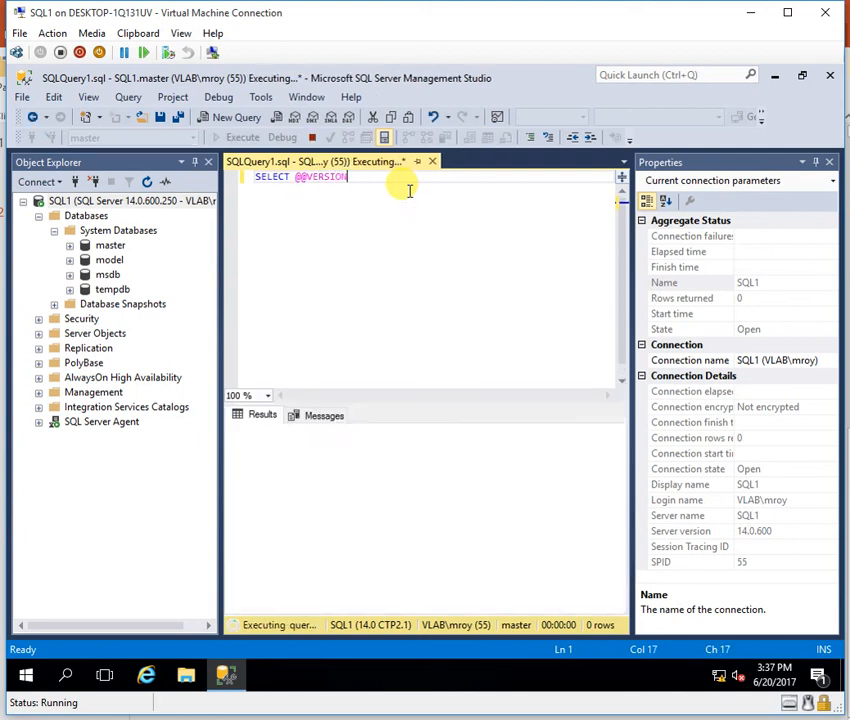
{"action": "left_click_drag", "start_coordinate": [469, 426], "coordinate": [578, 426]}
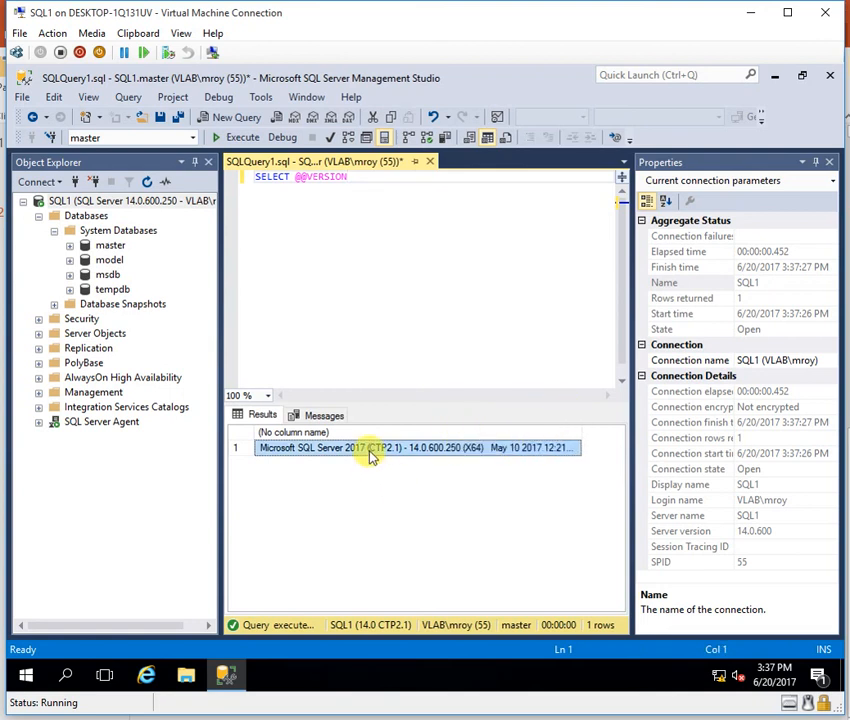